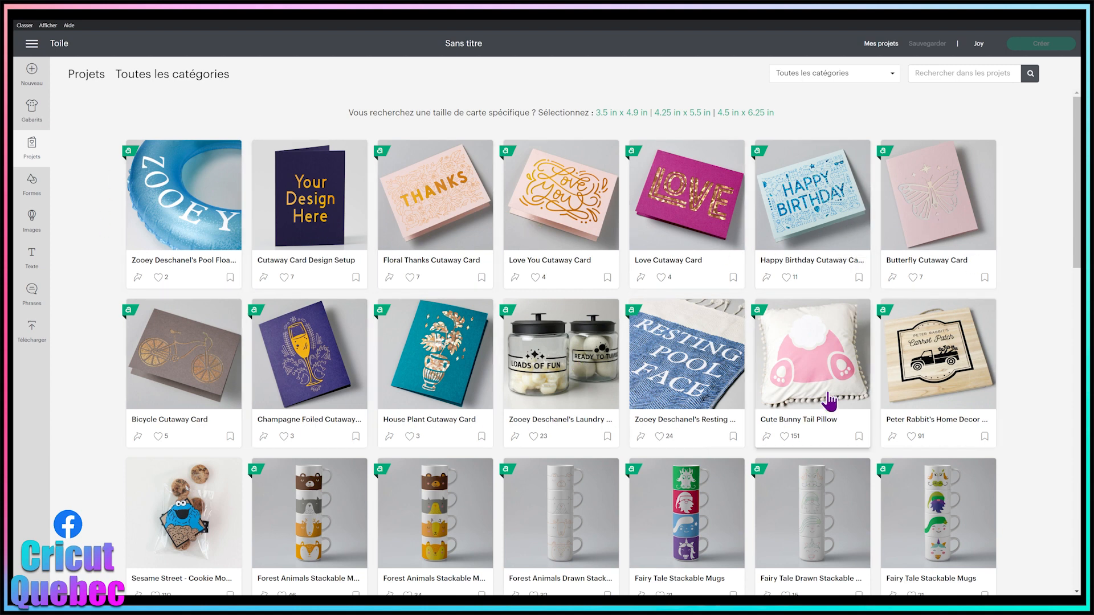
Step: Filter the projects by the Cartes category and the 4.25 in x 5.5 in card size, and browse the listed cards
left_click(827, 76)
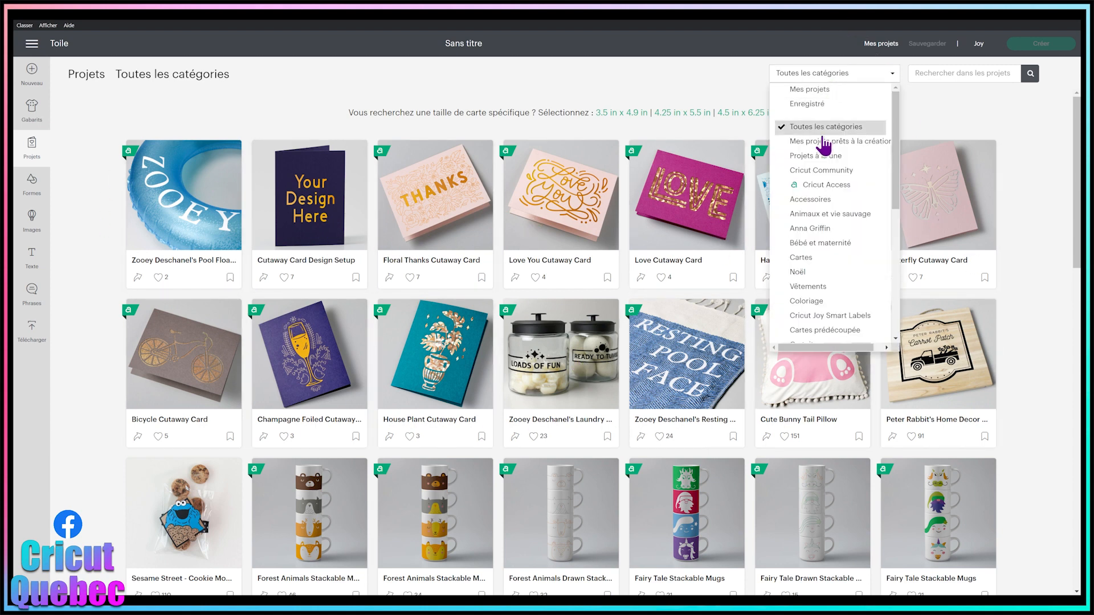
left_click(809, 257)
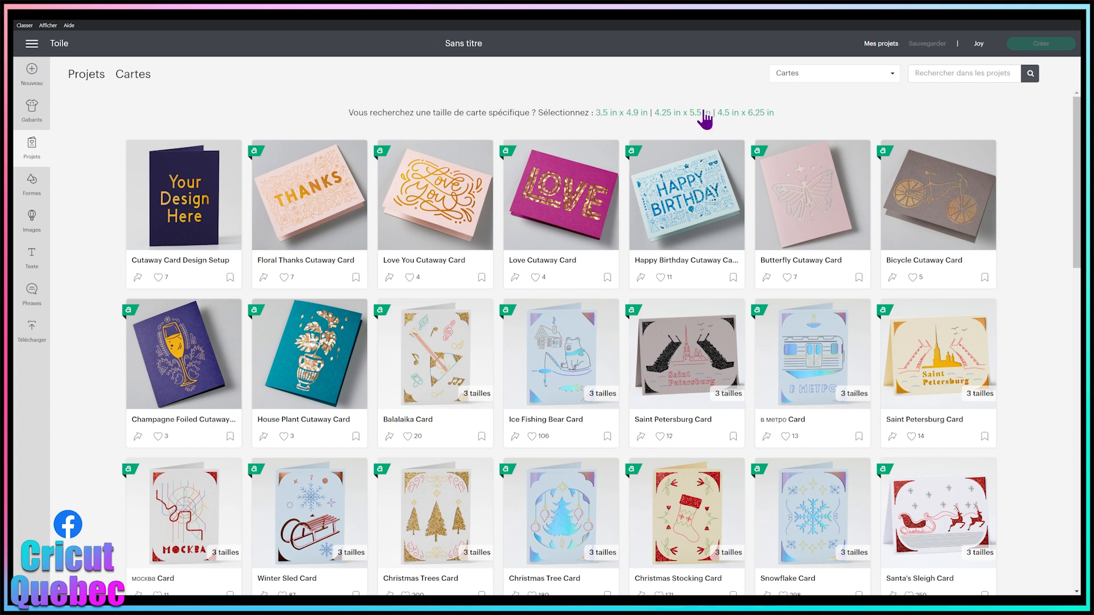
left_click(682, 115)
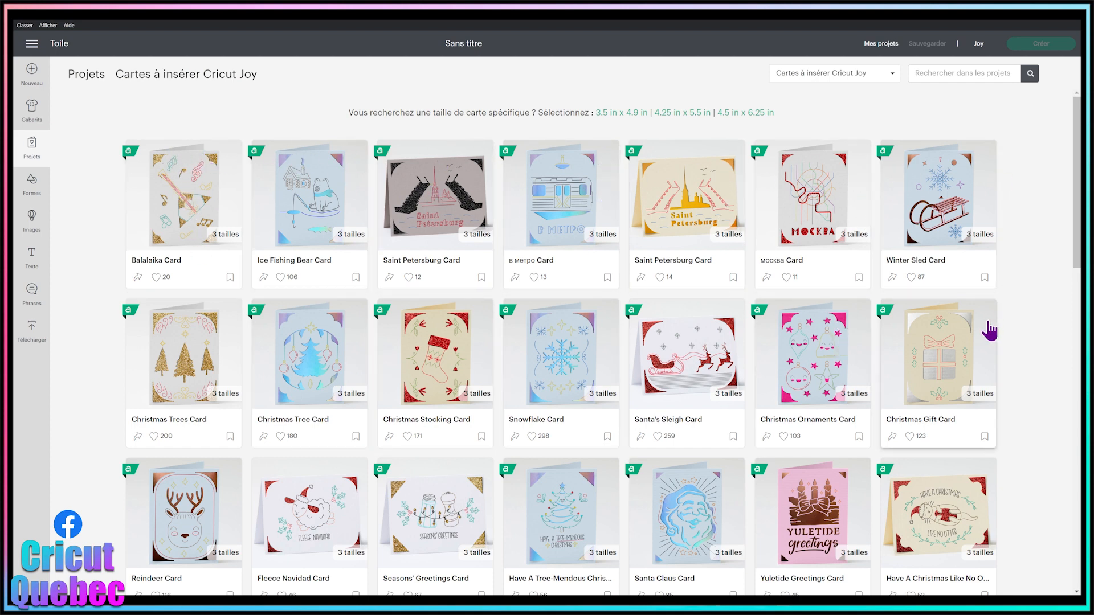
scroll(733, 289, "down", 3)
scroll(813, 271, "down", 8)
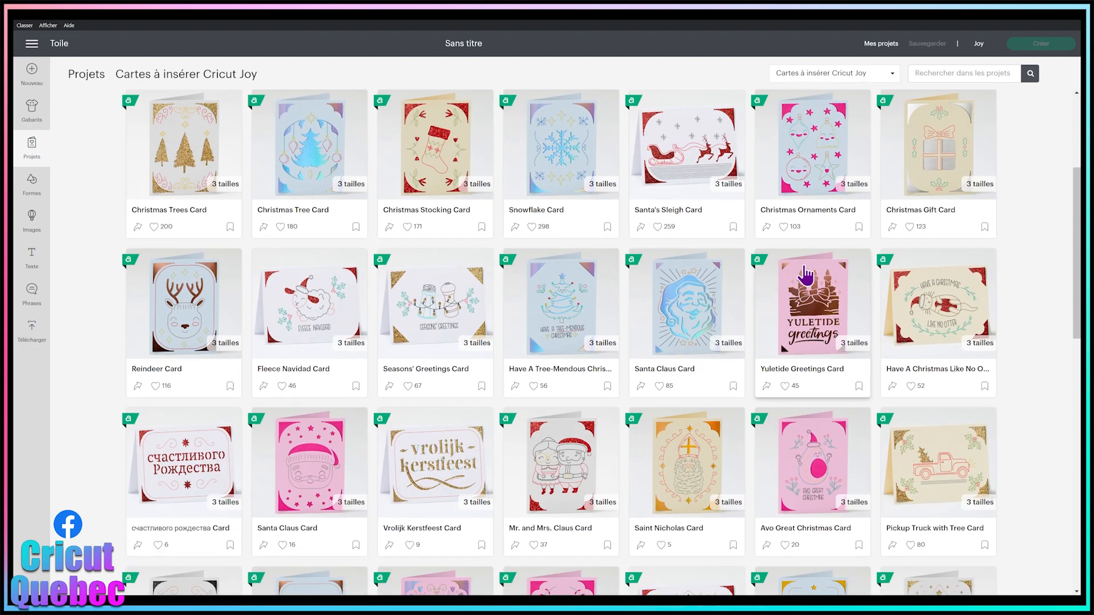
scroll(820, 268, "down", 6)
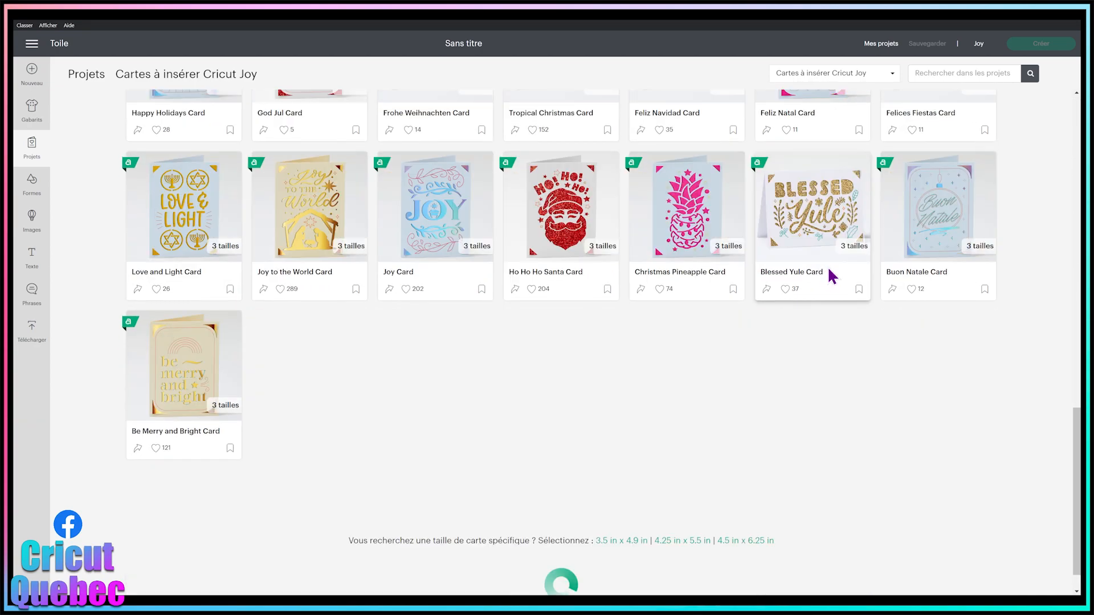
scroll(792, 240, "up", 17)
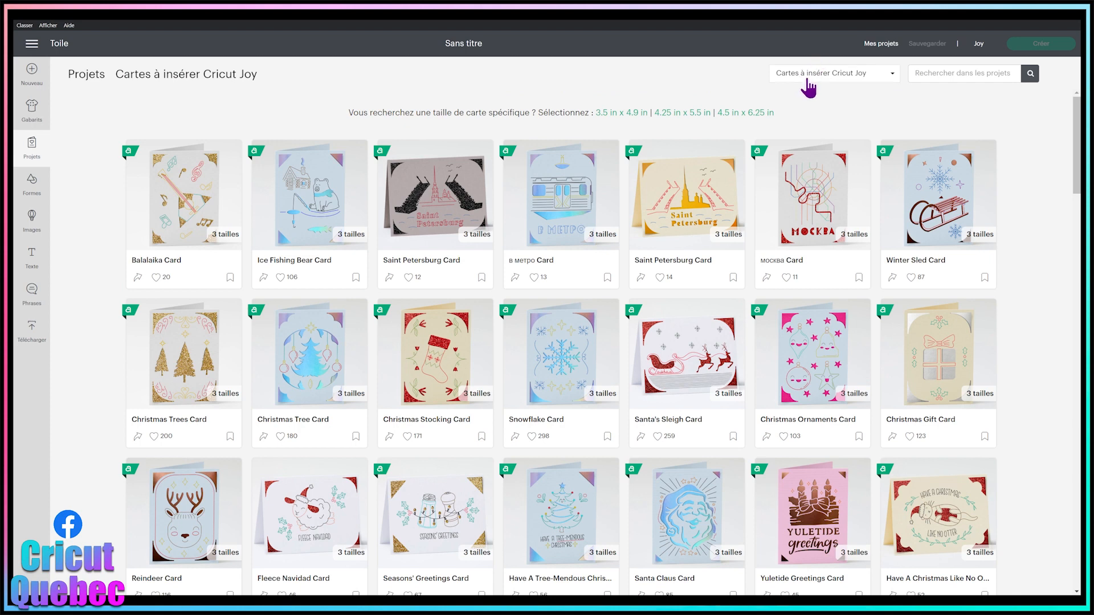
Step: Set the project category to Toutes les catégories and search the projects for "cutaway"
left_click(806, 76)
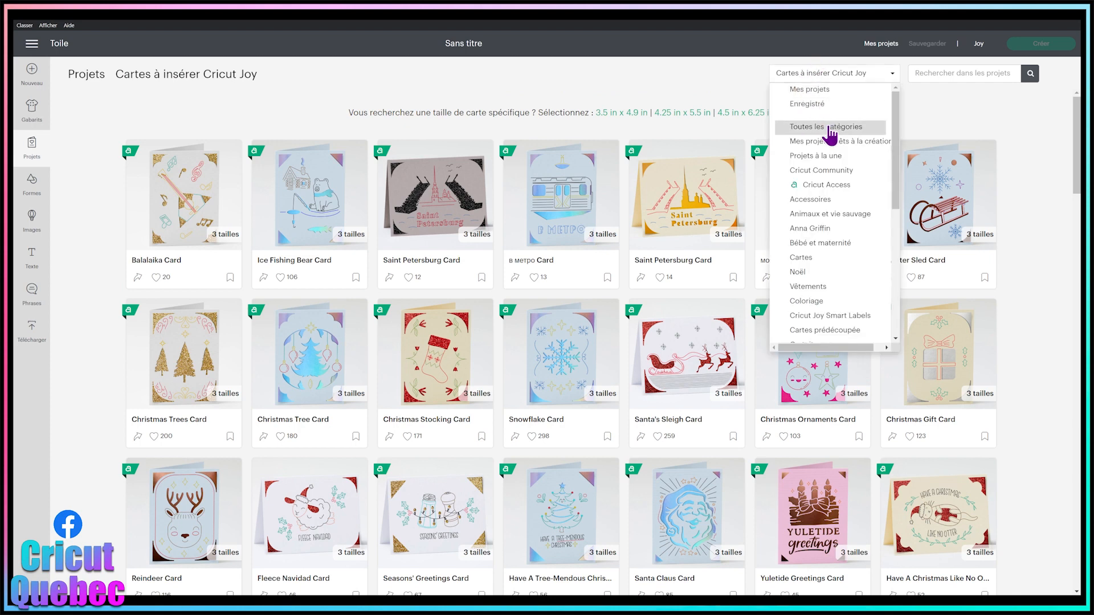
left_click(828, 126)
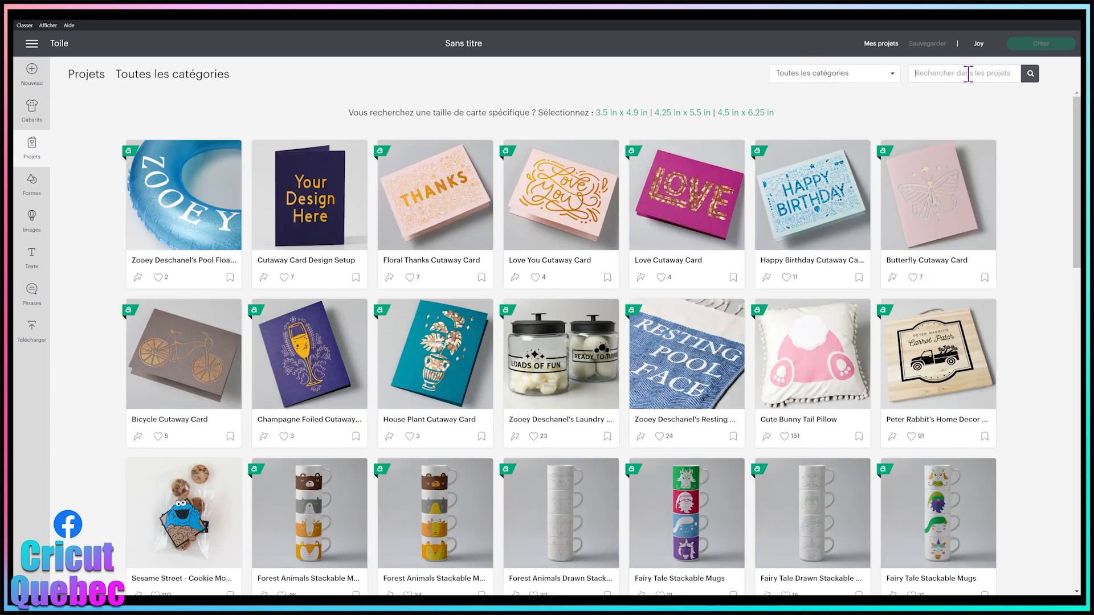
left_click(968, 74)
type("cutaway")
key("Return")
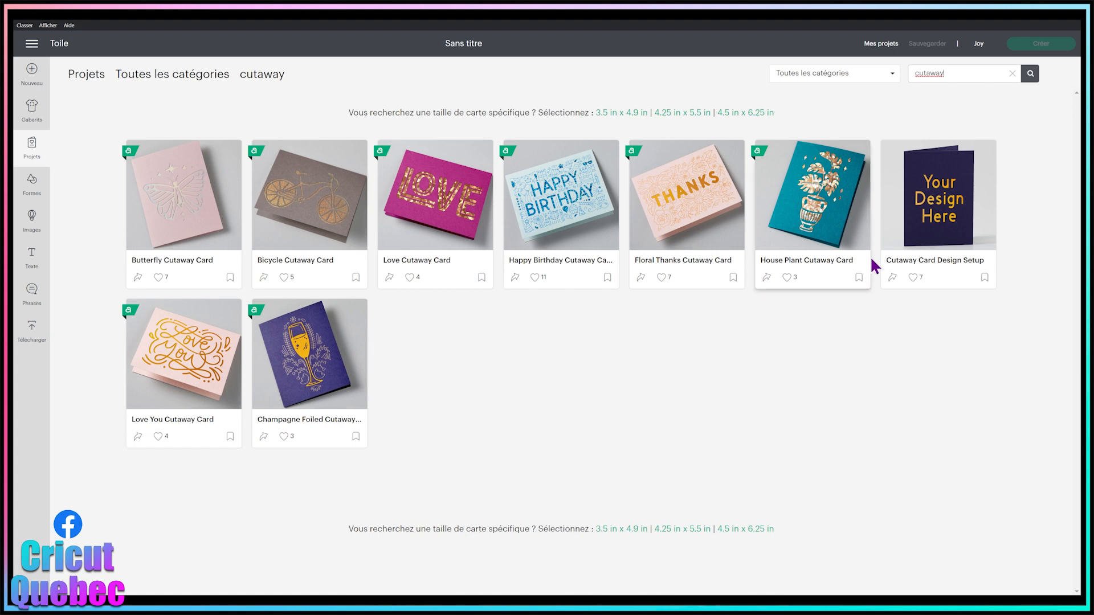
Step: Open the Cutaway Card Design Setup project, read through its instructions and load it for customizing
left_click(966, 215)
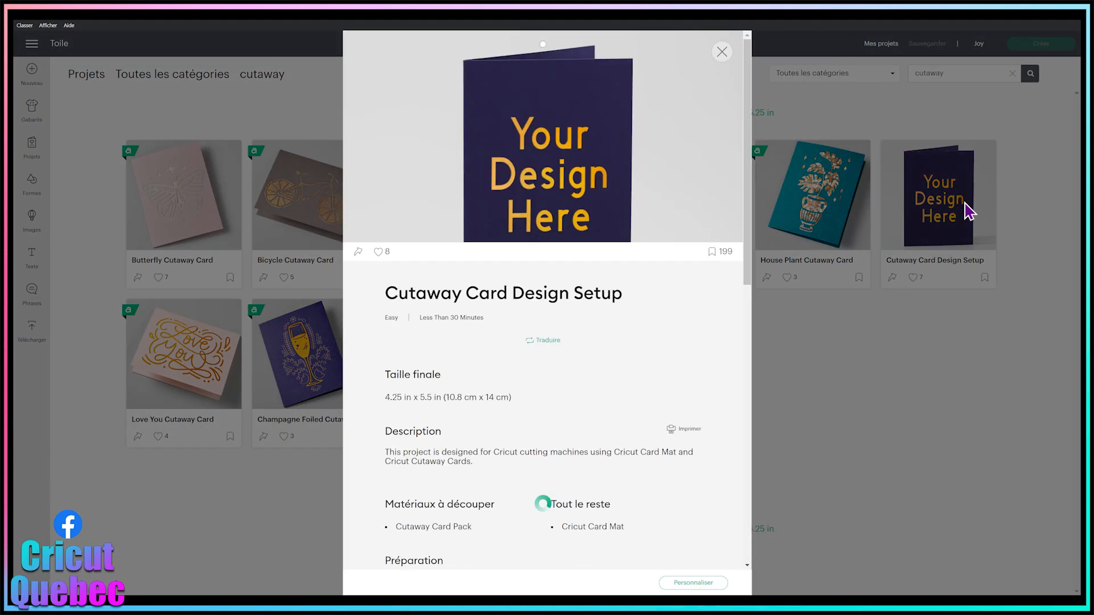
scroll(556, 500, "down", 12)
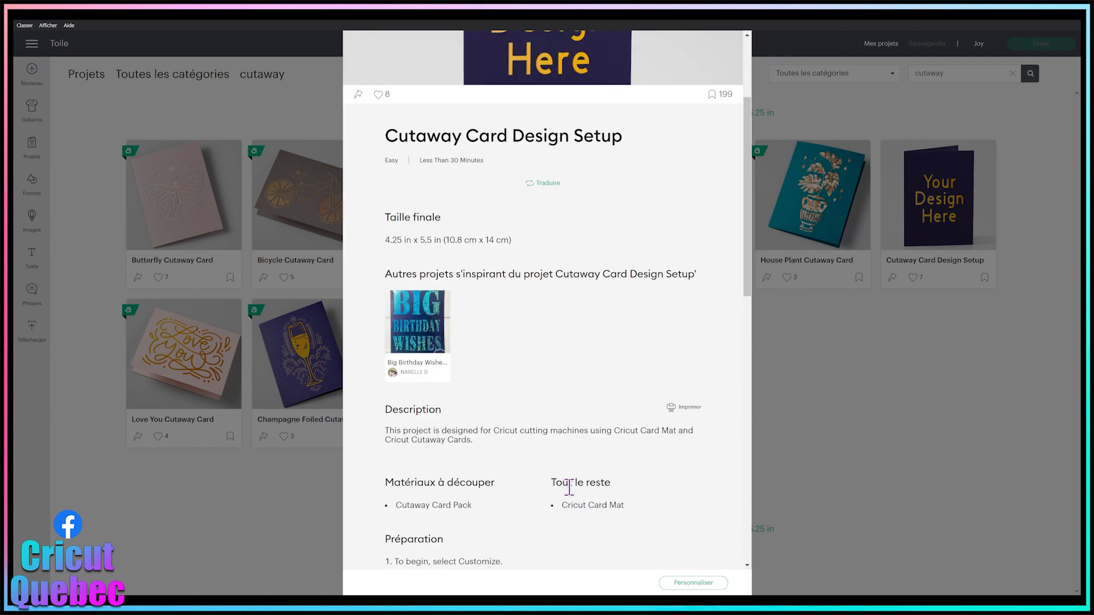
scroll(614, 495, "down", 3)
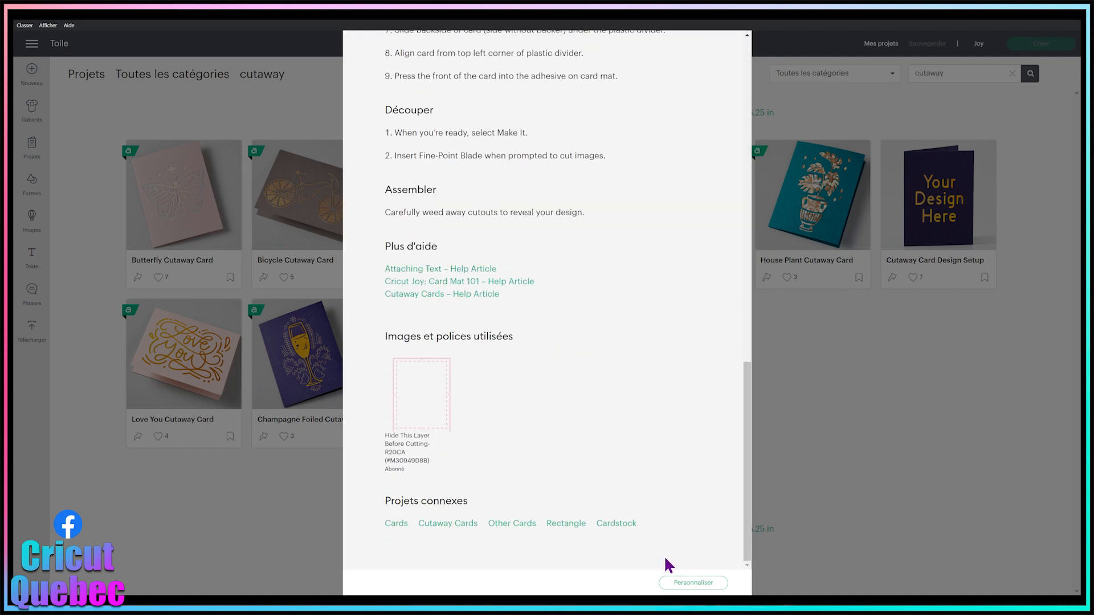
left_click(693, 582)
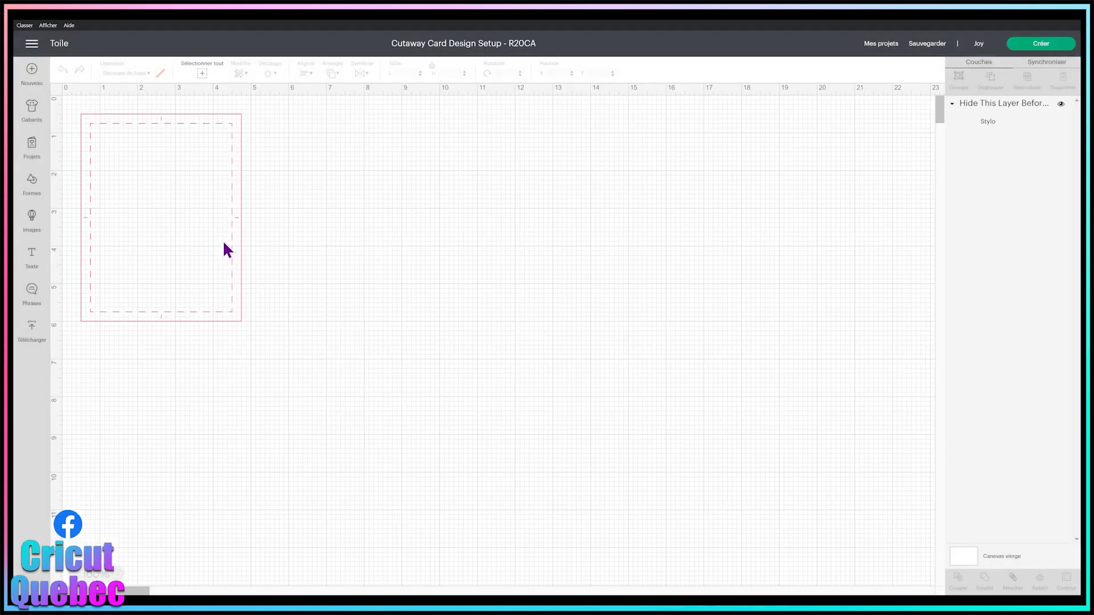
Step: Move the card template on the canvas to about X 5.4, Y 2.1 and deselect it
left_click(160, 114)
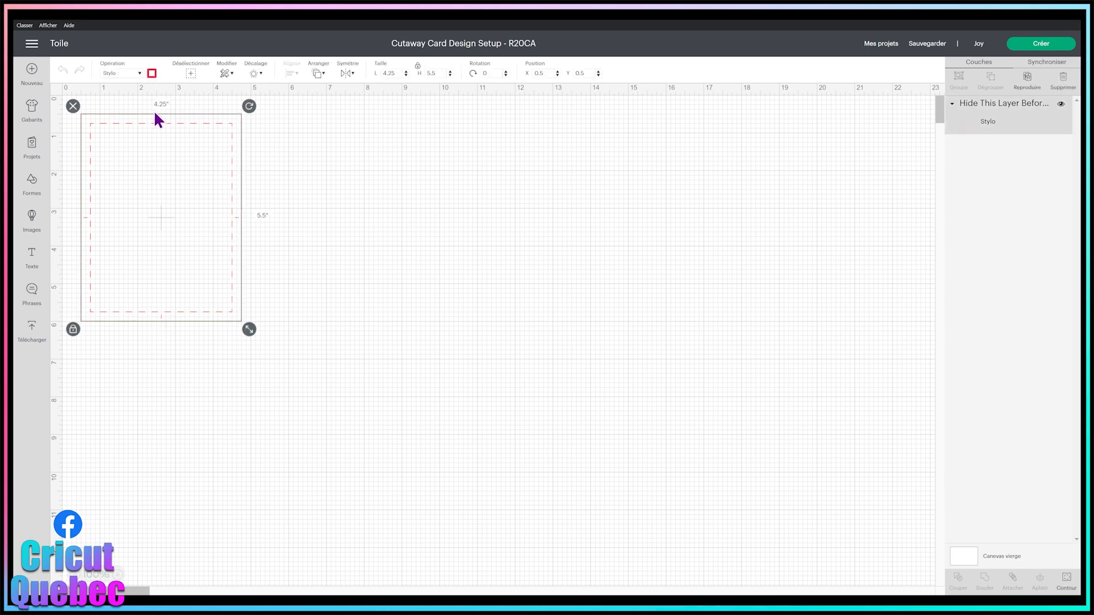
left_click_drag(184, 117, 284, 146)
left_click_drag(237, 185, 422, 245)
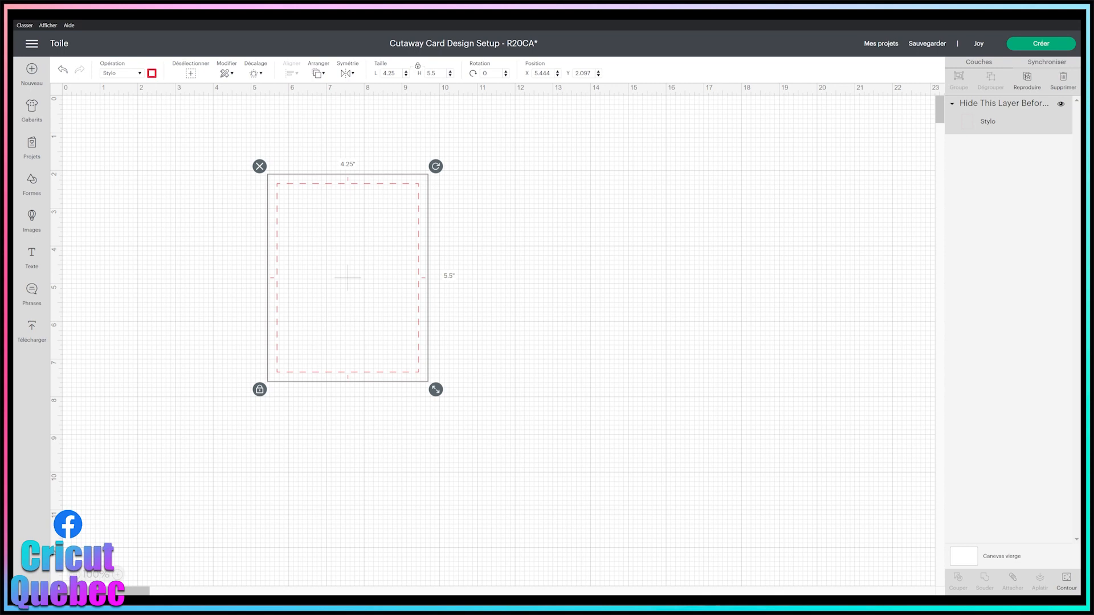
left_click(607, 194)
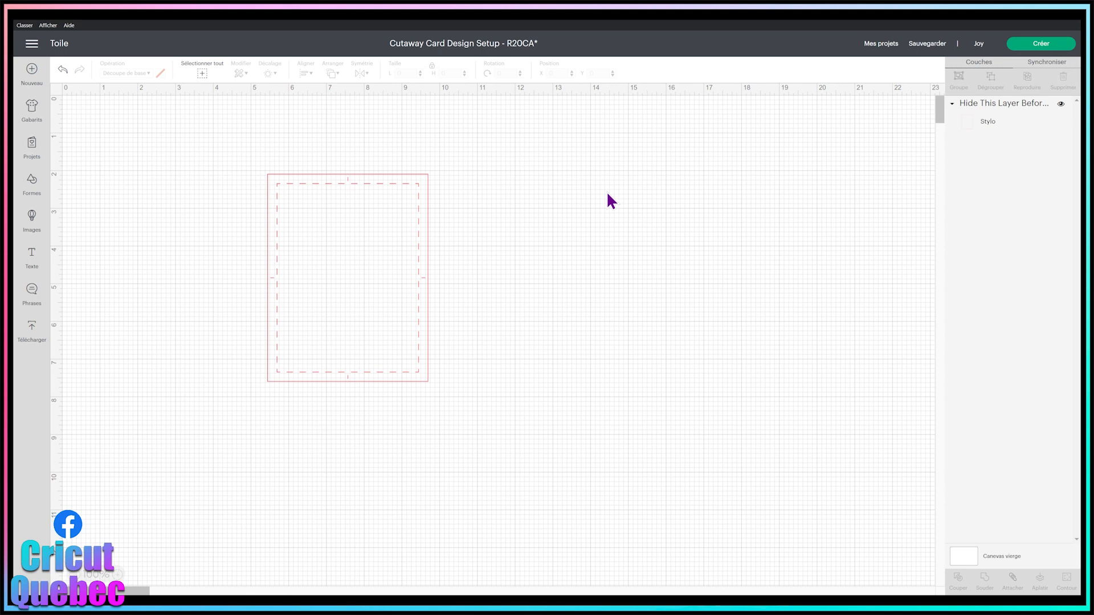
Step: Search the image library for "cutaway" and browse the matching designs
left_click(33, 223)
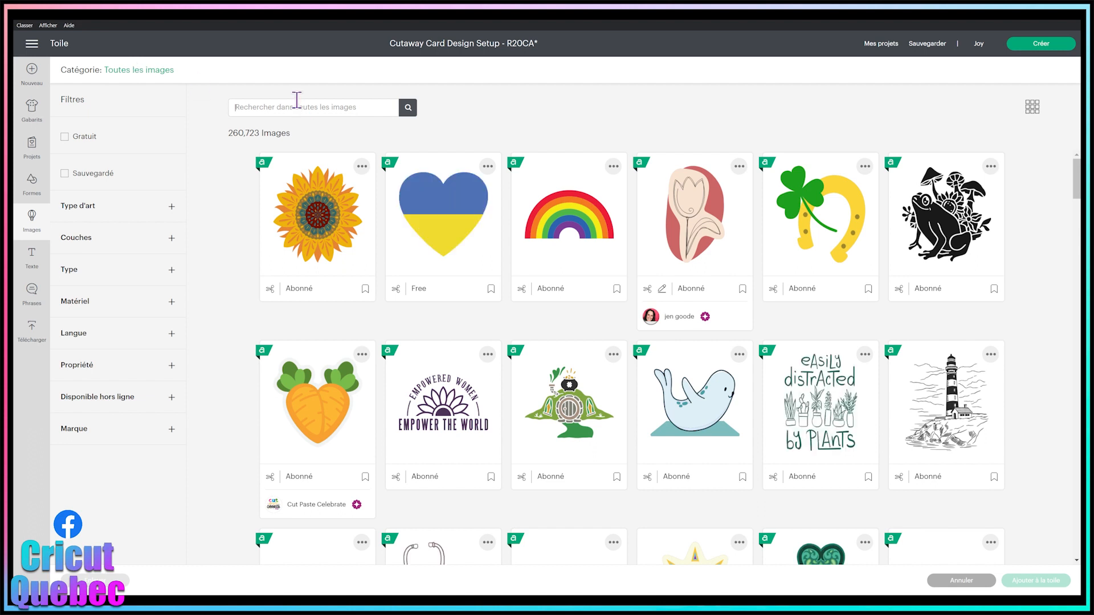
type("cutaway")
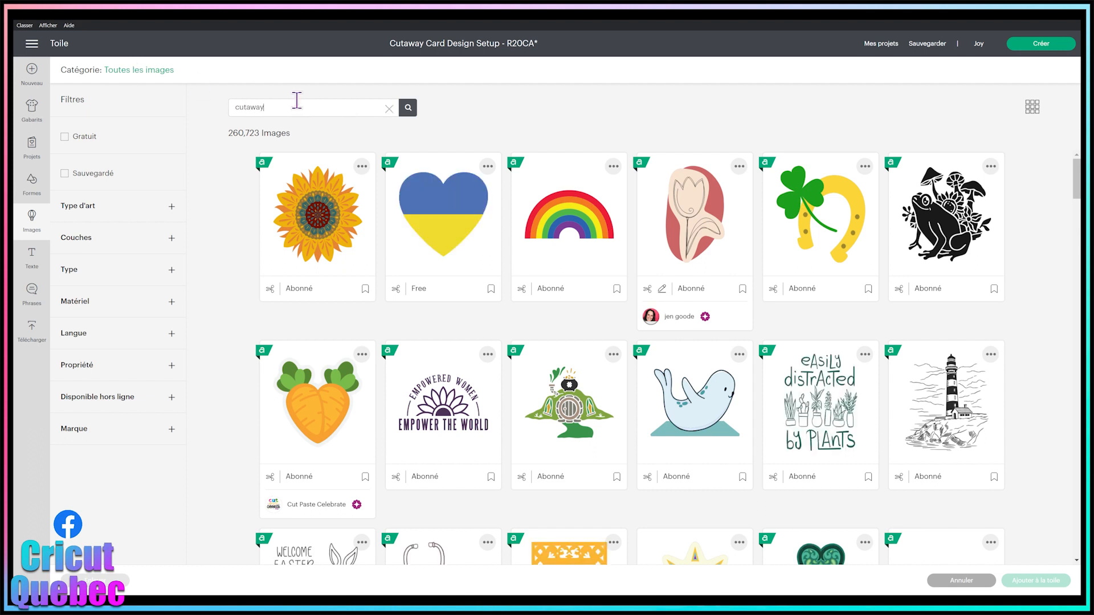
key("Return")
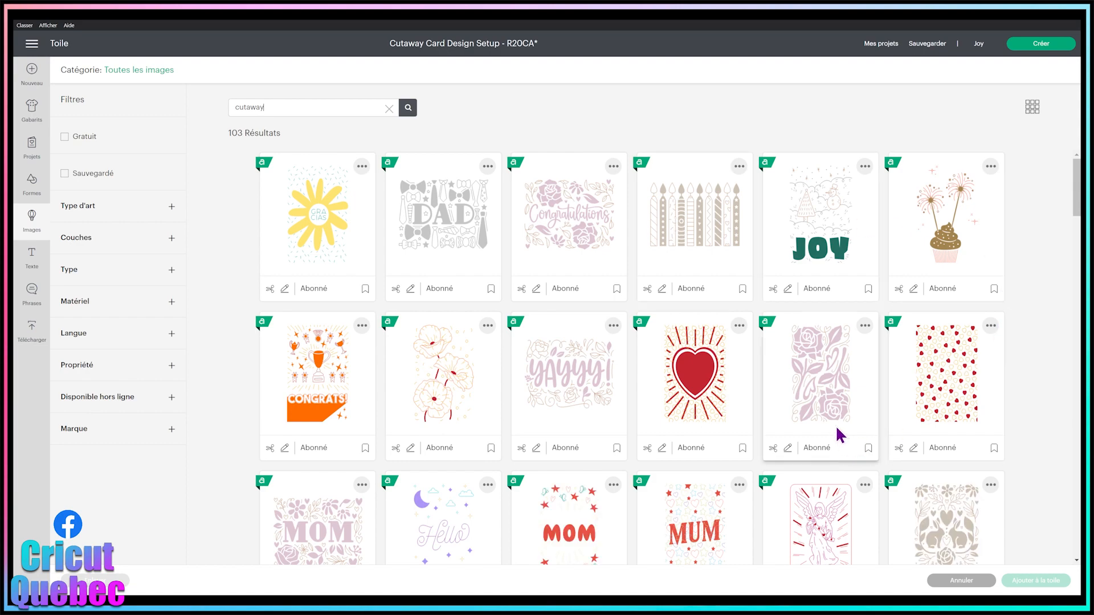
scroll(839, 435, "down", 3)
scroll(839, 436, "down", 10)
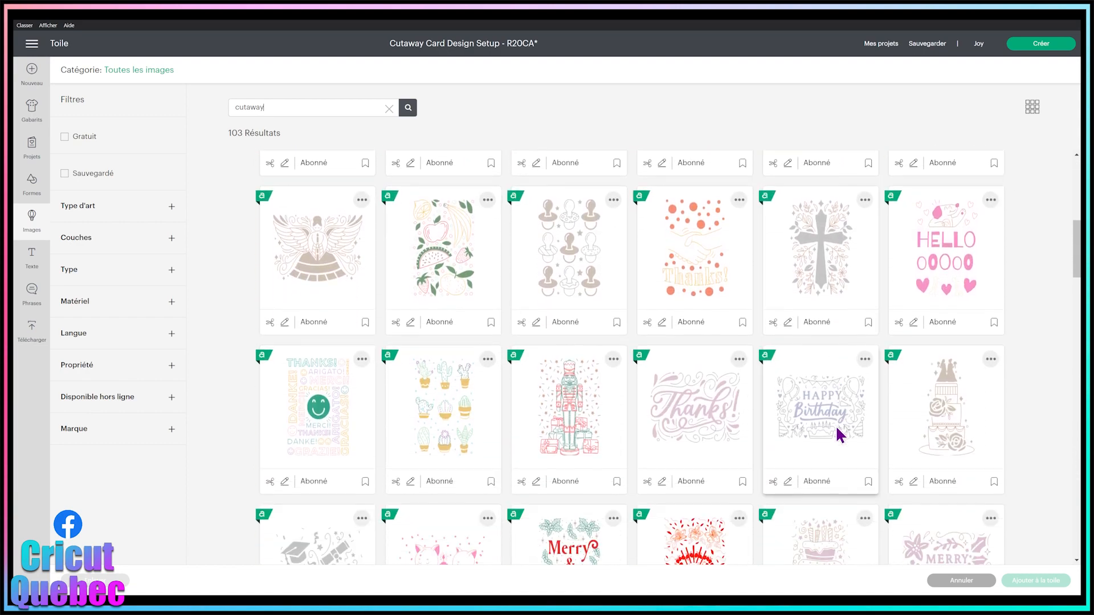
scroll(839, 436, "down", 7)
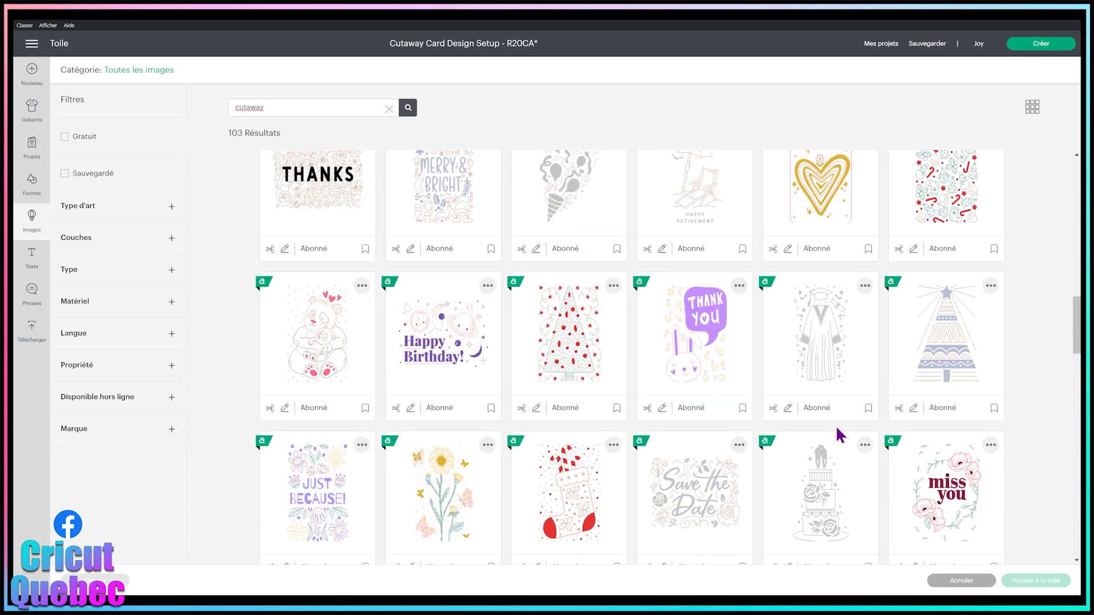
Step: Switch the image library to the Ensemble d'images category and look through the cutaway card element sets
left_click(139, 71)
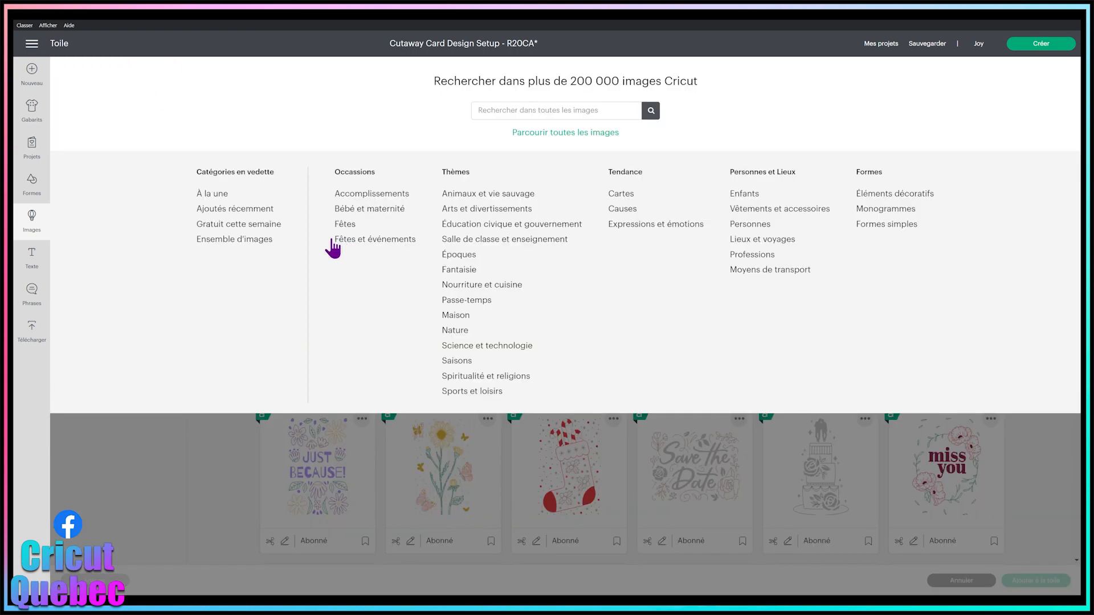
left_click(233, 242)
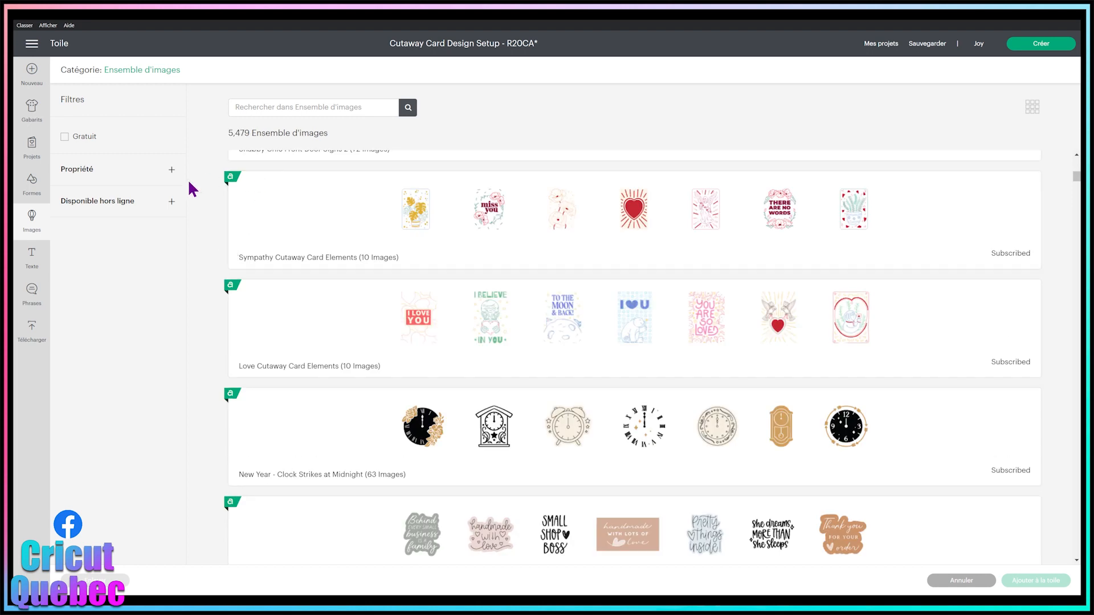
scroll(606, 276, "up", 2)
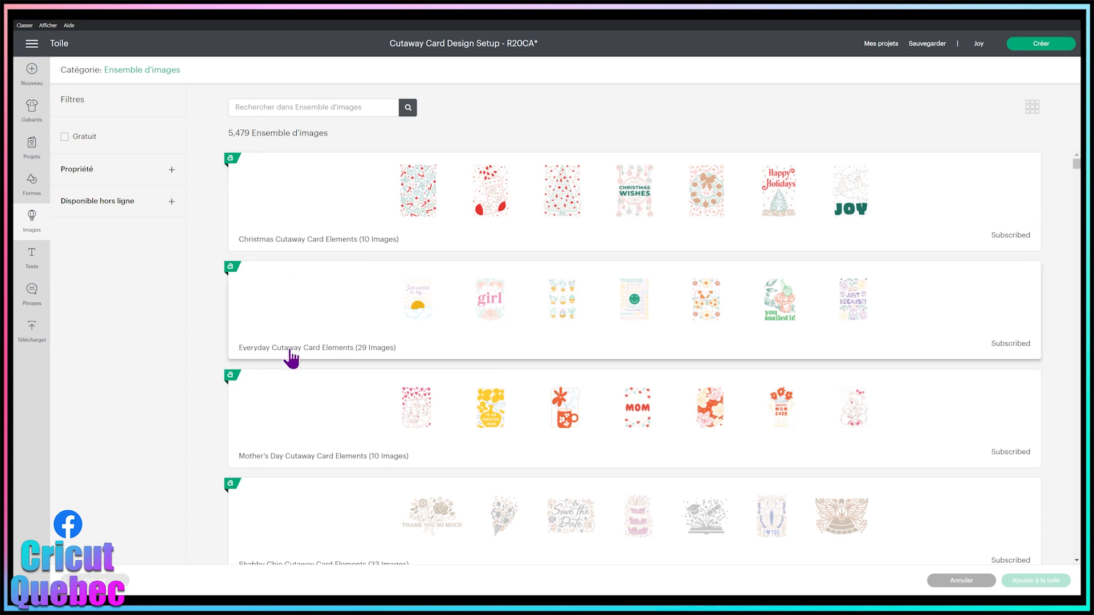
scroll(432, 334, "down", 3)
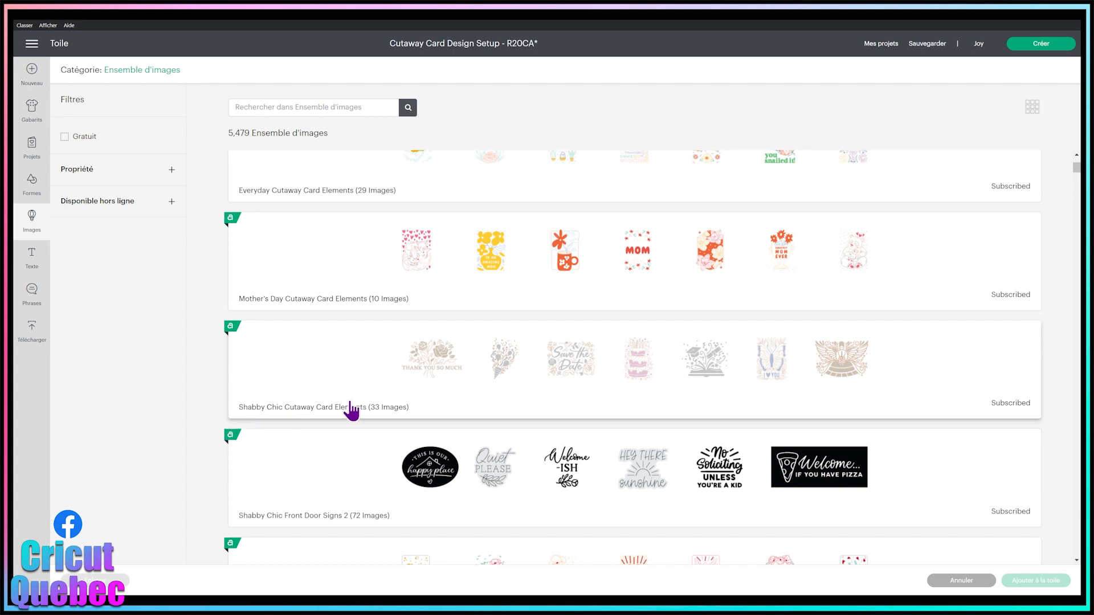
scroll(353, 405, "down", 2)
scroll(245, 420, "down", 2)
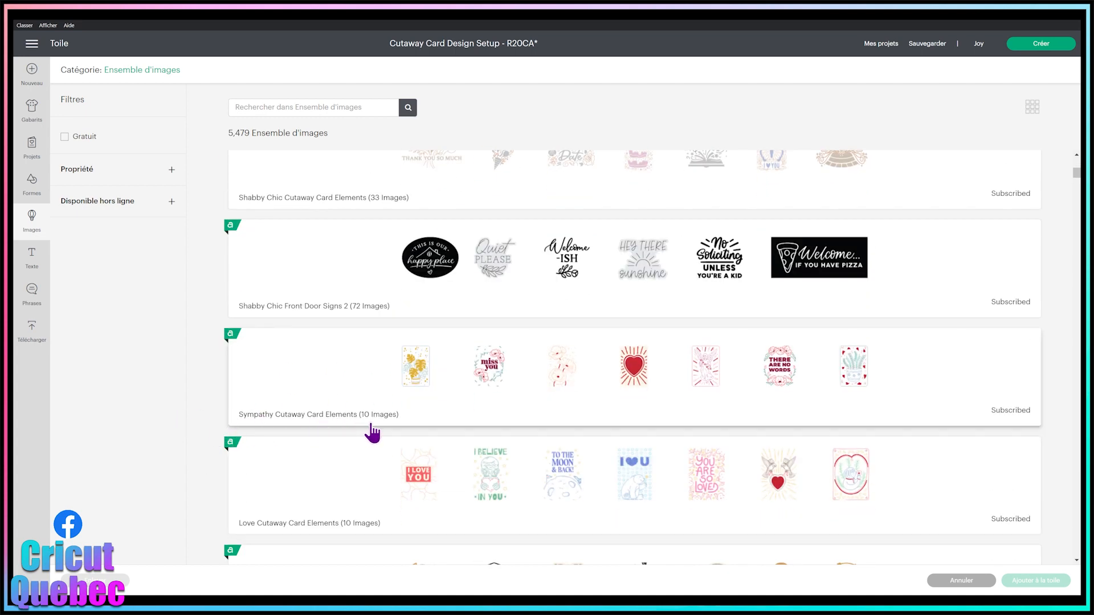
scroll(347, 439, "down", 2)
scroll(341, 422, "down", 5)
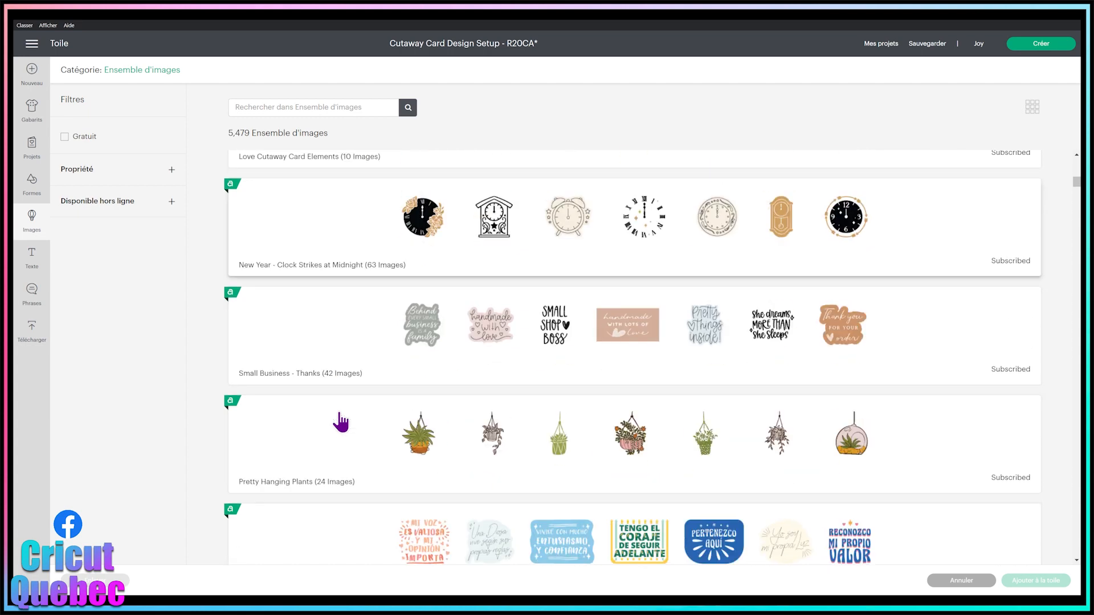
scroll(341, 422, "down", 7)
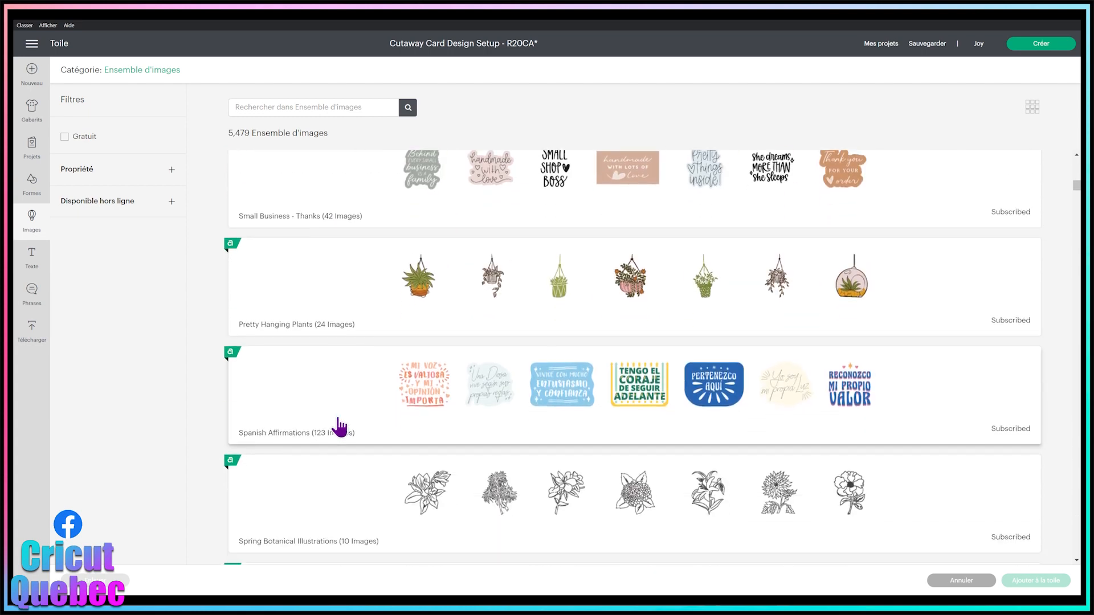
scroll(339, 417, "up", 15)
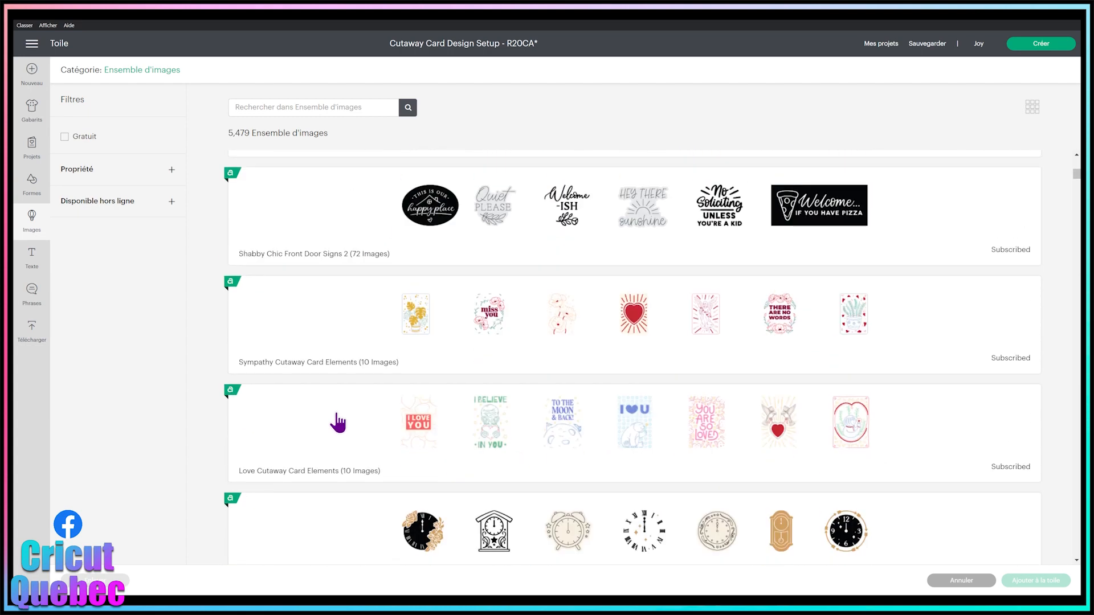
scroll(380, 417, "up", 4)
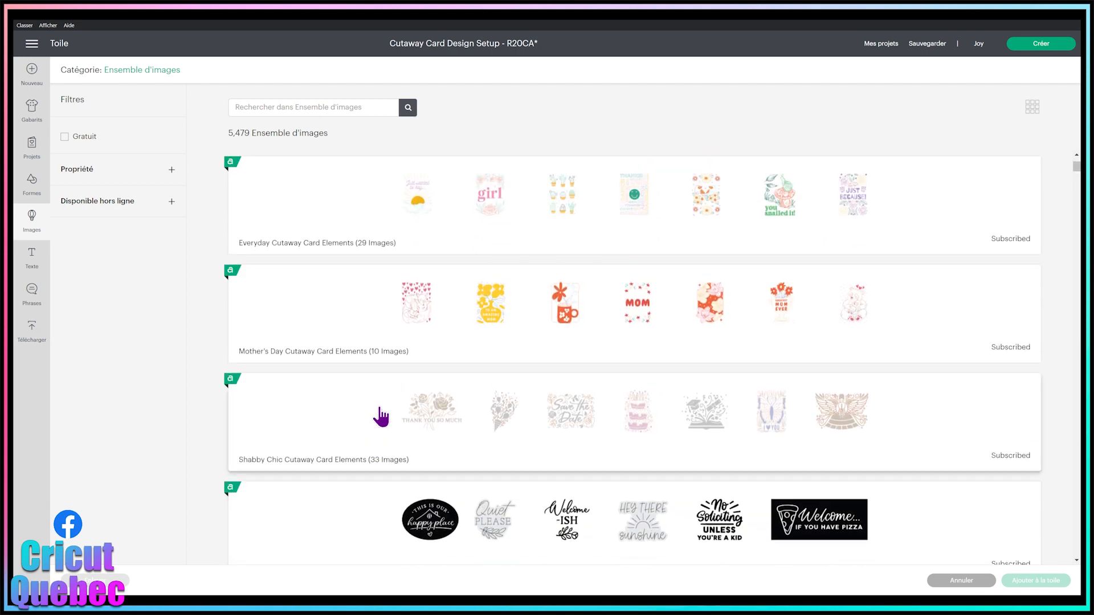
scroll(380, 417, "up", 2)
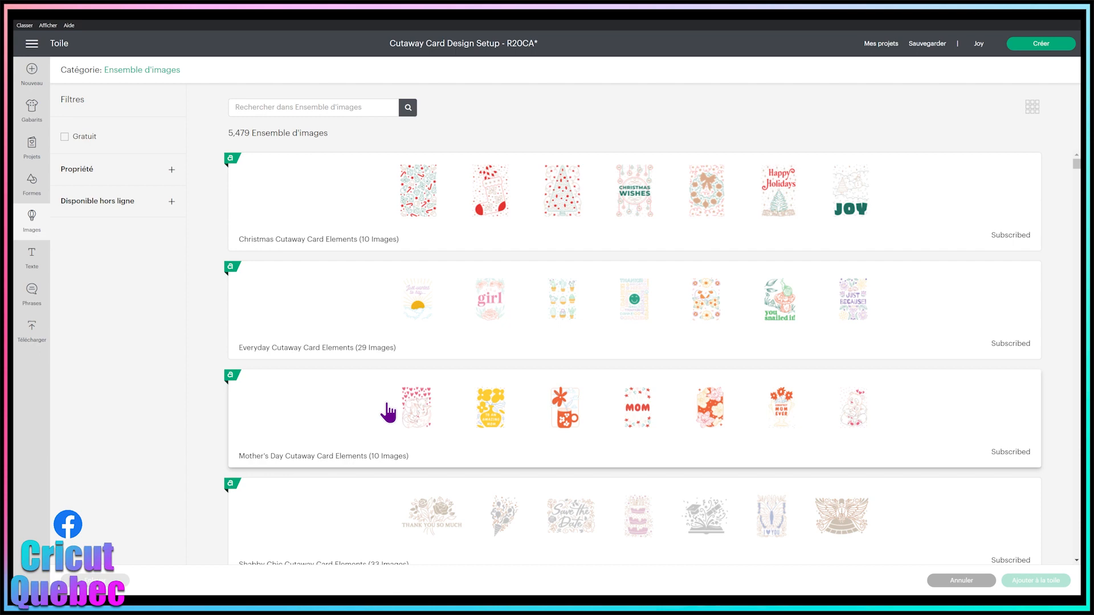
Step: Open the Mother's Day Cutaway Card Elements set and add its orange framed-flowers design to the canvas
left_click(722, 406)
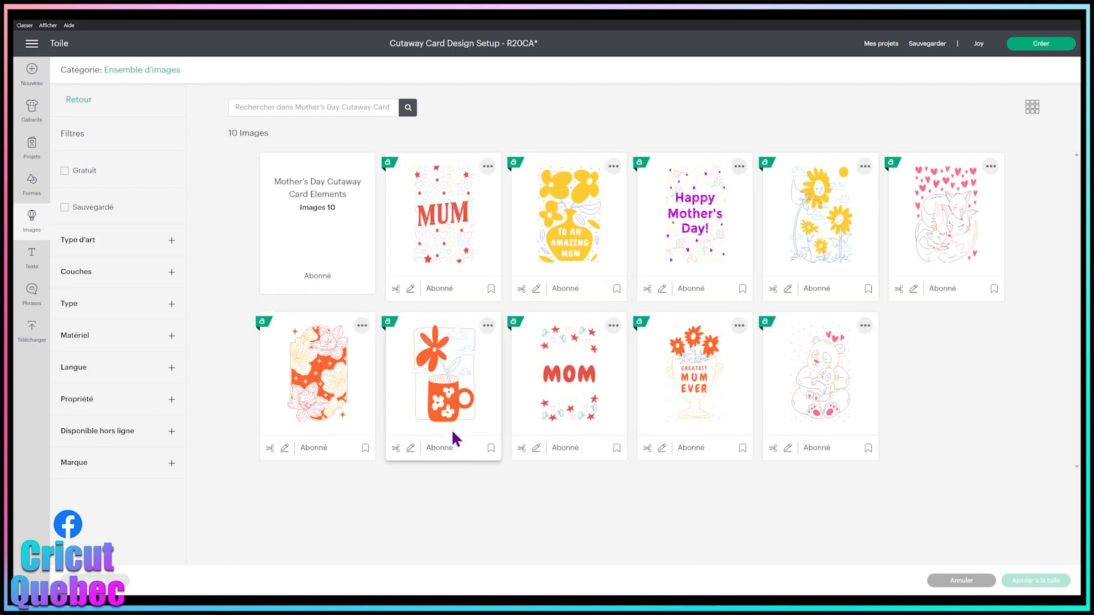
left_click(321, 398)
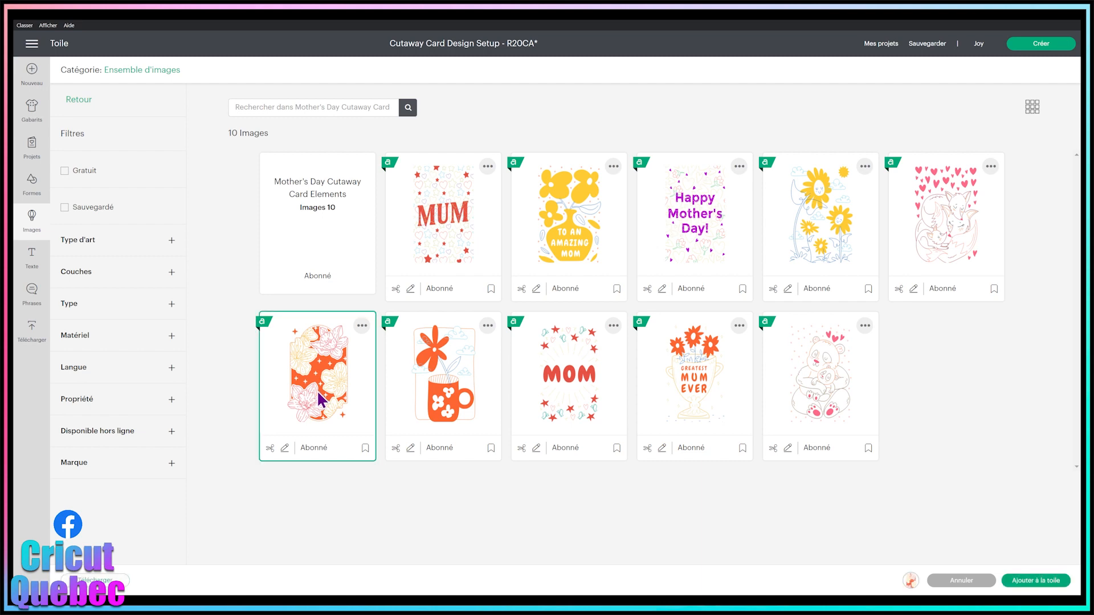
left_click(305, 379)
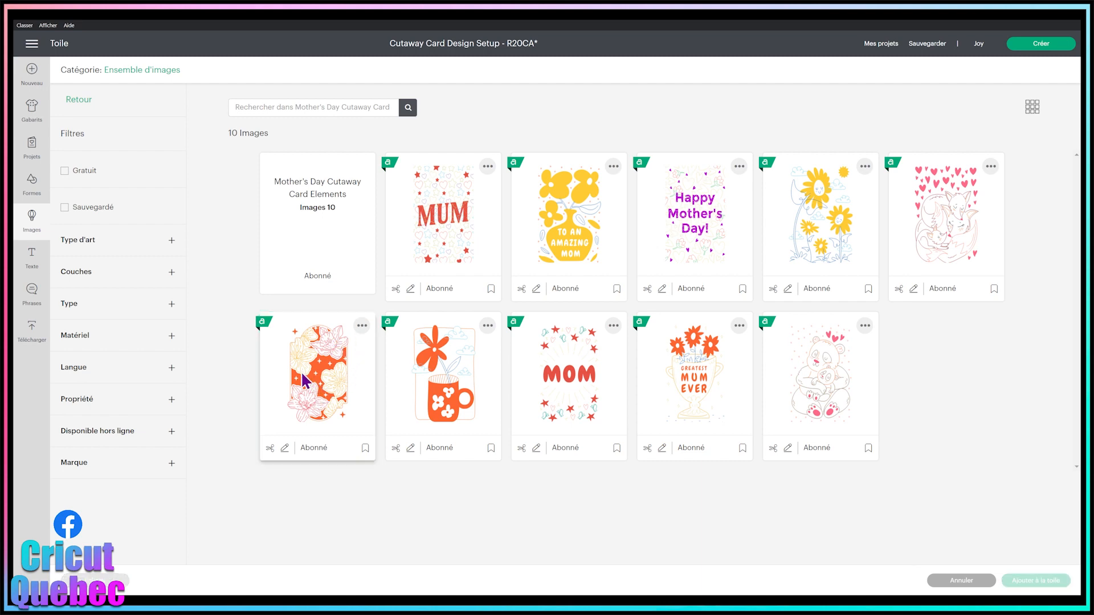
left_click(306, 379)
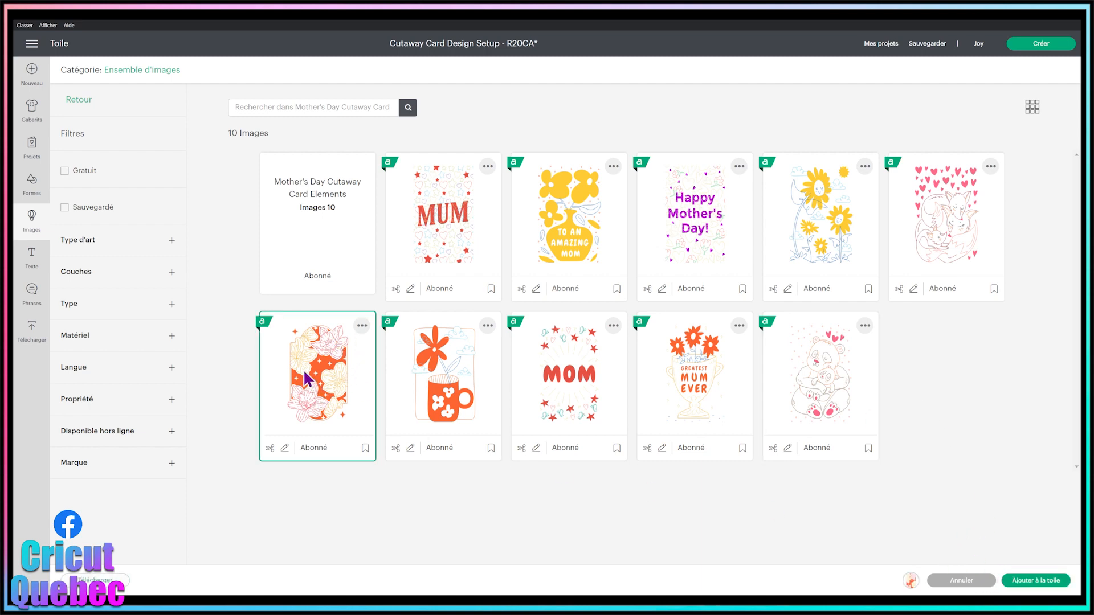
left_click(1037, 580)
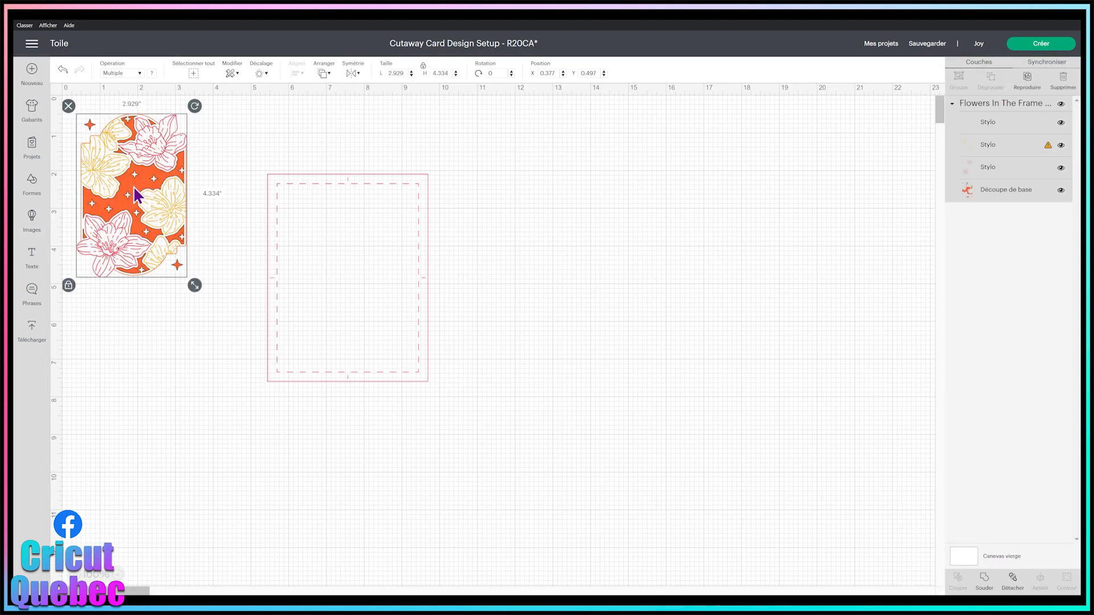
Step: Place the flower design over the card template, select both and centre them on each other
mouse_move(137, 195)
left_mouse_down()
mouse_move(188, 196)
mouse_move(166, 204)
mouse_move(220, 300)
mouse_move(296, 266)
mouse_move(340, 265)
mouse_move(353, 279)
left_mouse_up()
left_click(534, 311)
mouse_move(484, 421)
left_mouse_down()
mouse_move(267, 190)
mouse_move(250, 155)
left_mouse_up()
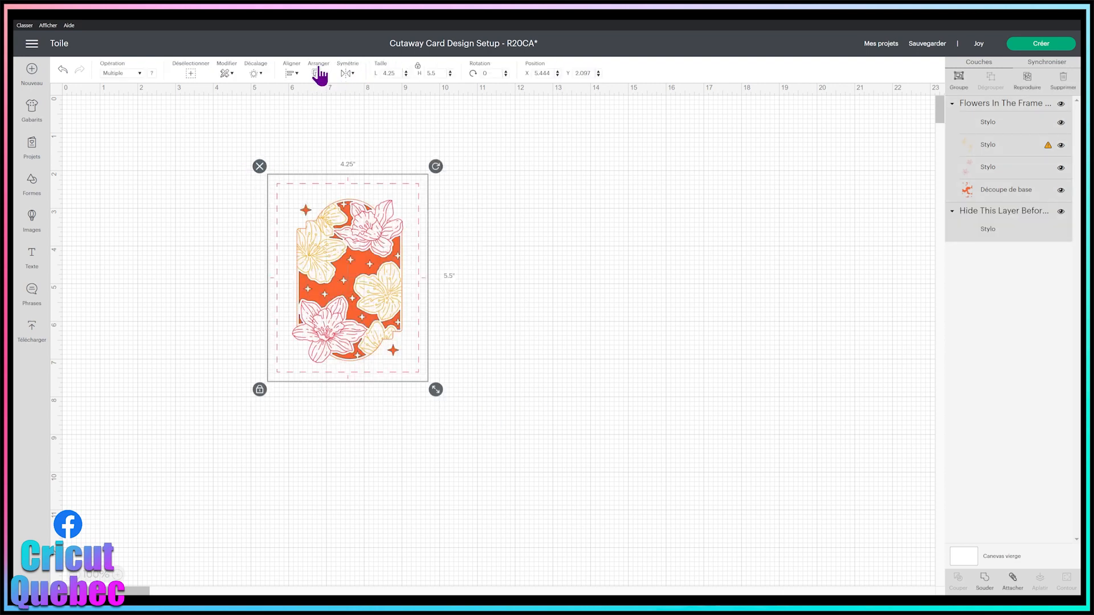
left_click(292, 74)
left_click(317, 185)
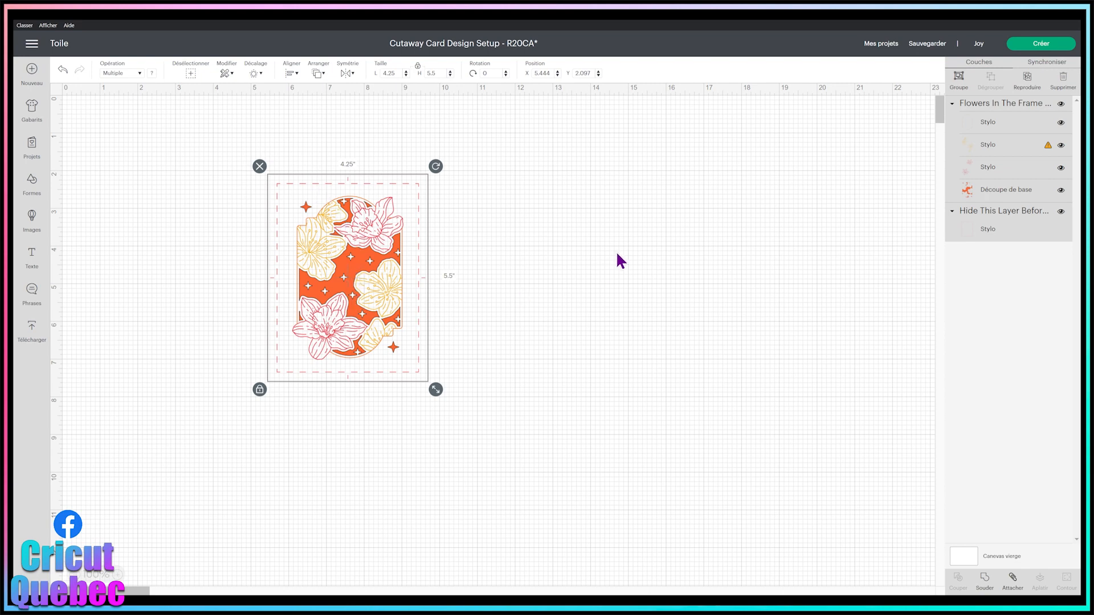
left_click(700, 245)
Step: Change the flower design's pen selection to one supported by the Cricut Joy
left_click(1051, 153)
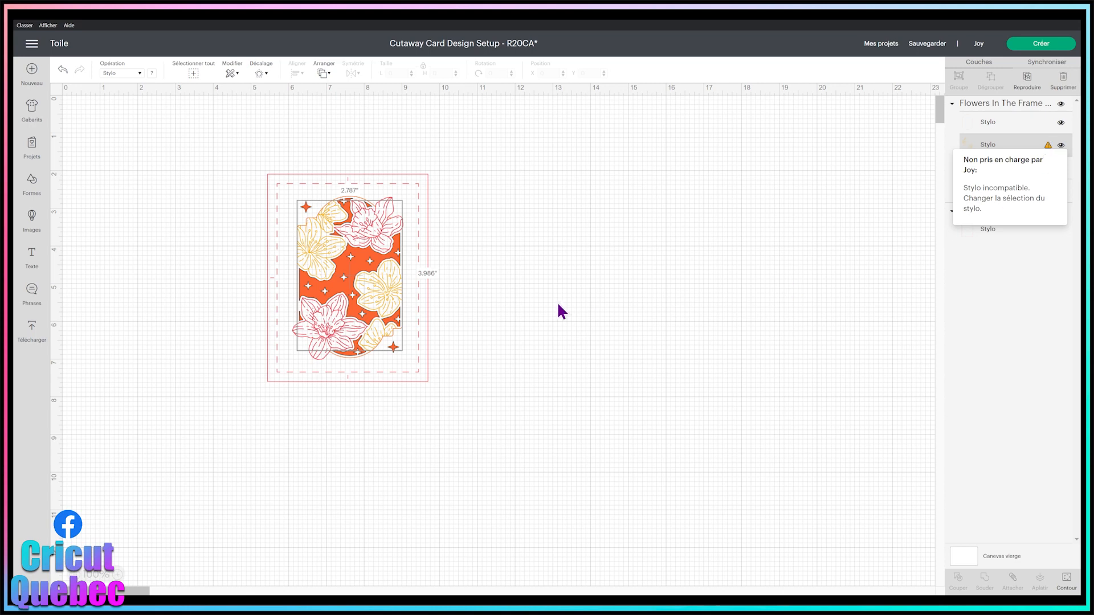
left_click(313, 265)
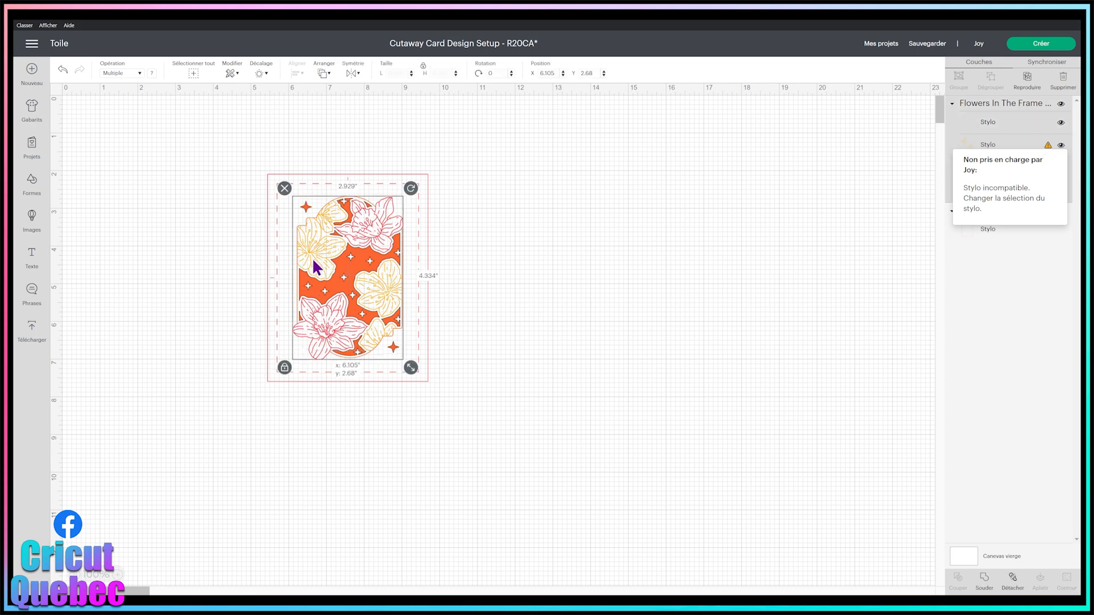
left_click(151, 73)
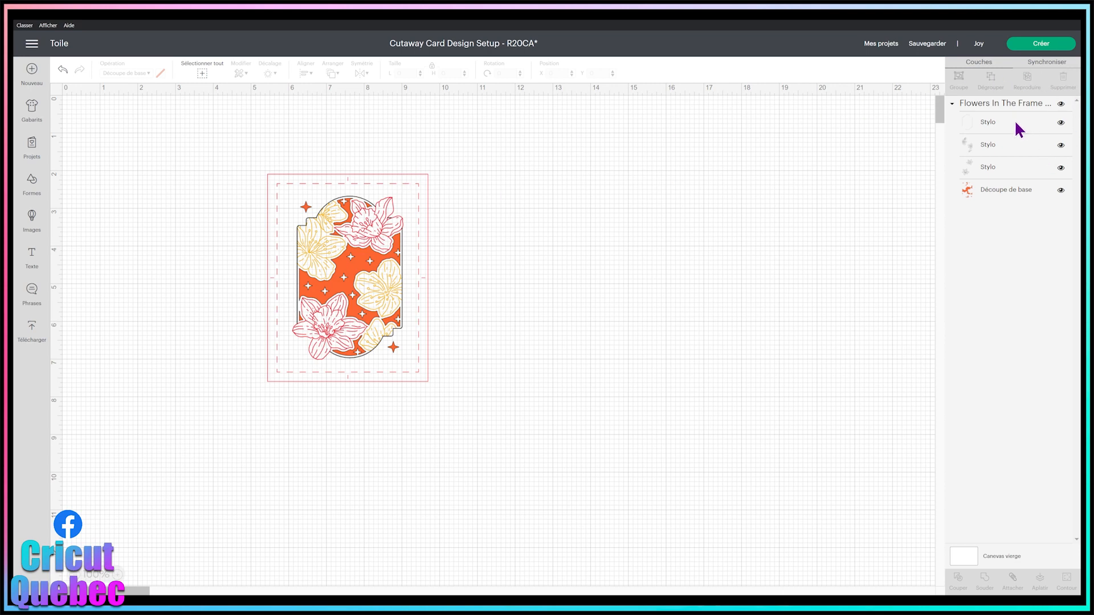
Step: Move the flower design to the upper-left corner of the template's dashed margin and enlarge it to about 3.3 by 4.89 inches
left_click(316, 283)
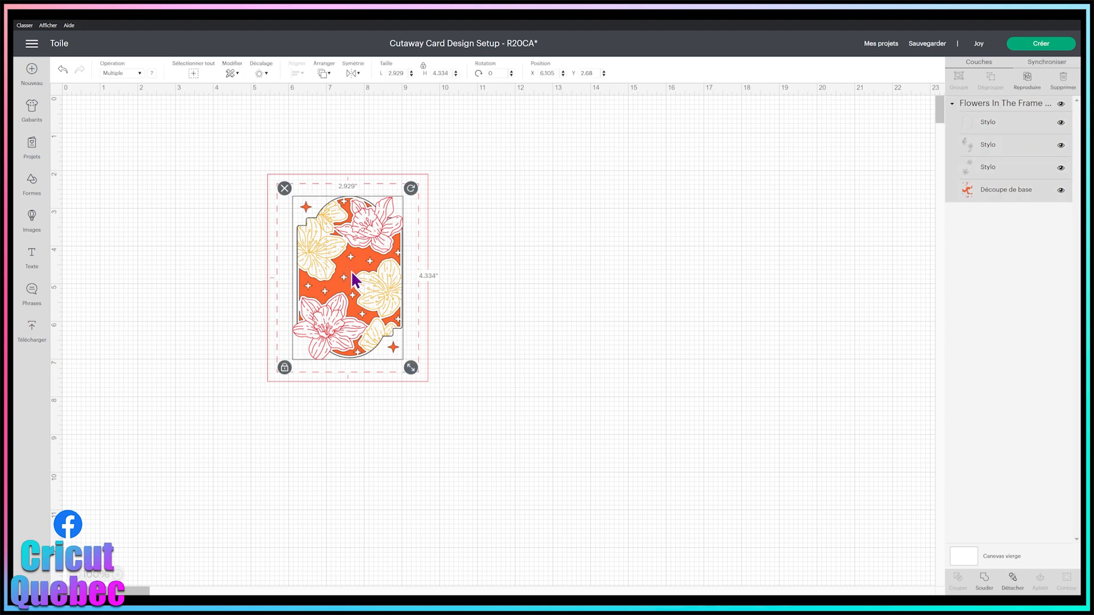
left_click_drag(363, 269, 348, 260)
left_click(398, 346)
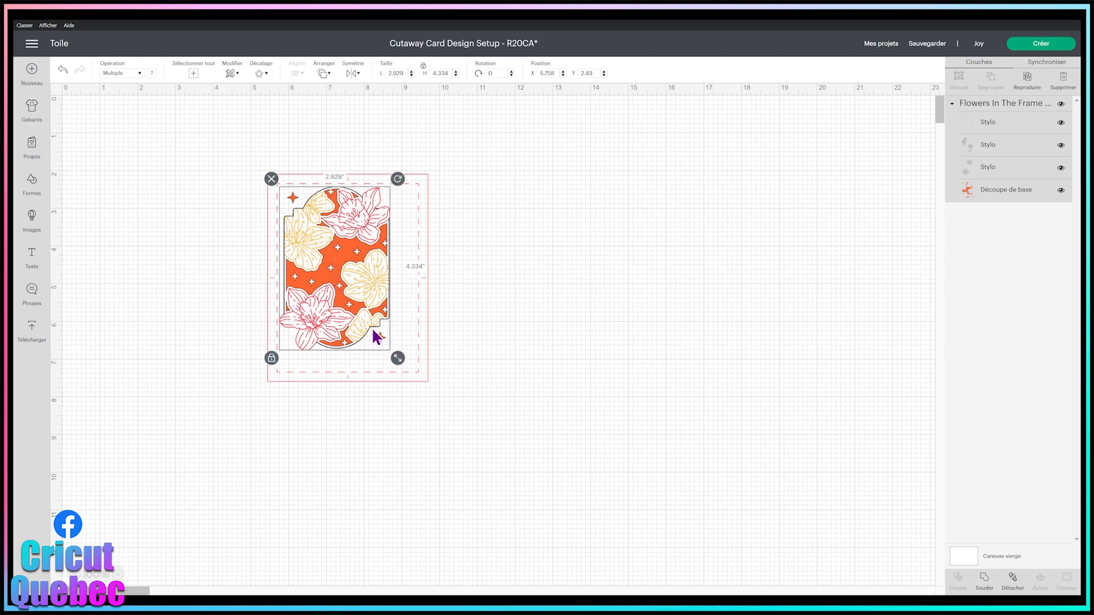
left_click_drag(398, 361, 409, 374)
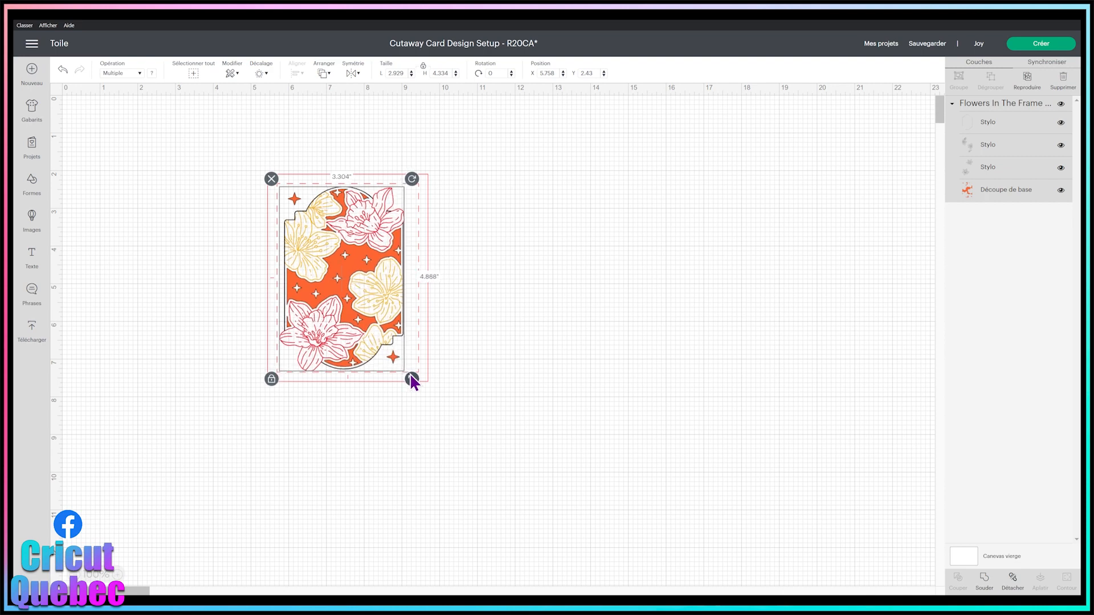
left_click(515, 341)
left_click(383, 318)
left_click(479, 328)
Step: Centre the enlarged flower design on the card template
left_click_drag(469, 402, 263, 168)
left_click(289, 73)
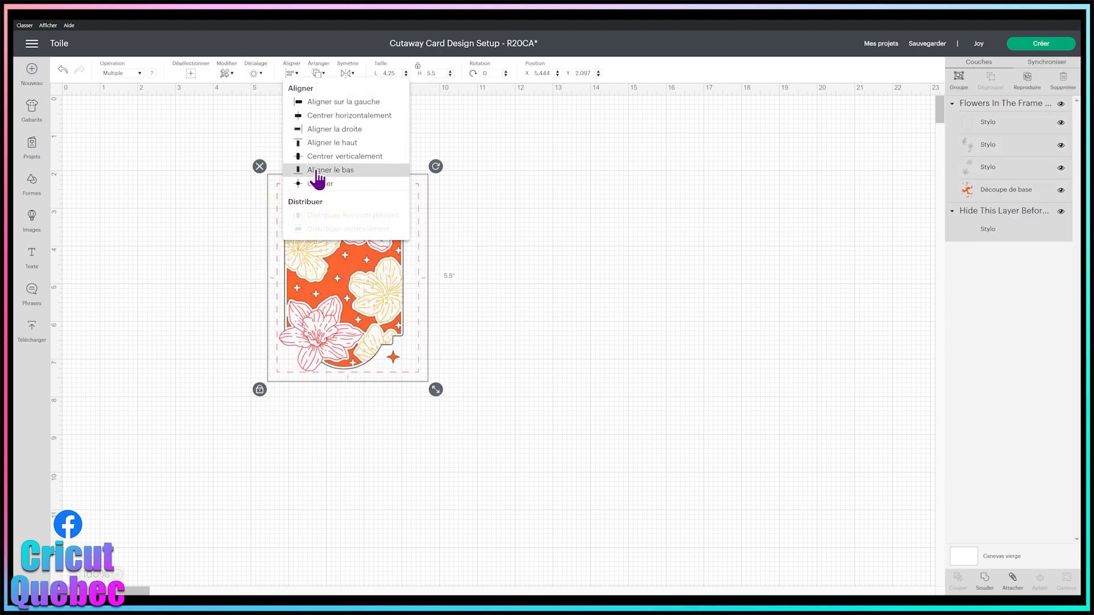
left_click(317, 189)
left_click(550, 227)
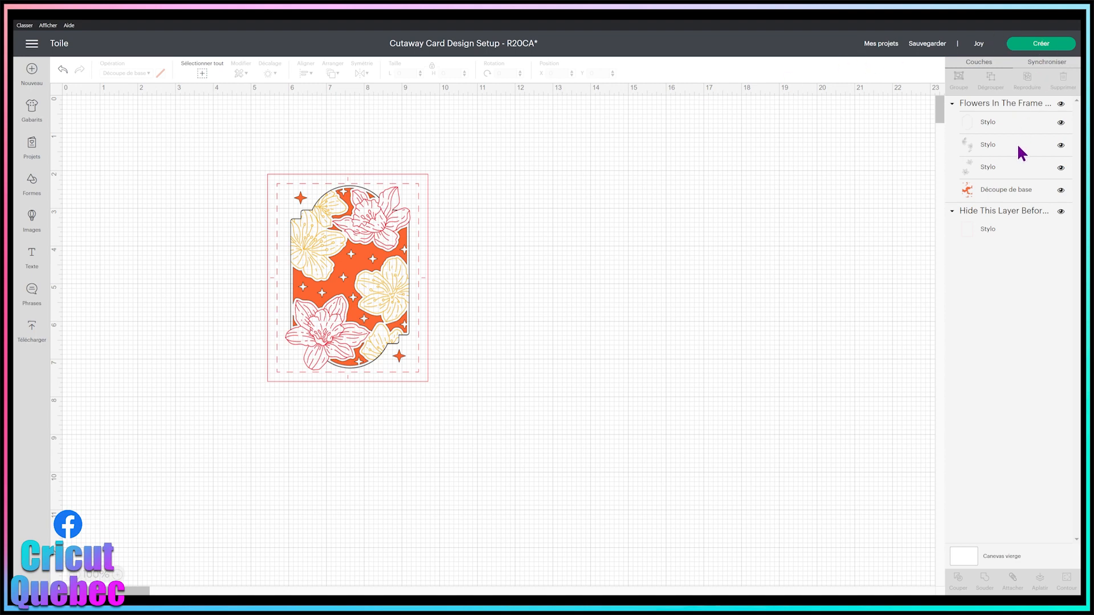
Step: Hide the card guide layer and prepare the project for making on the card mat (Sur le tapis de cartes)
left_click(1061, 212)
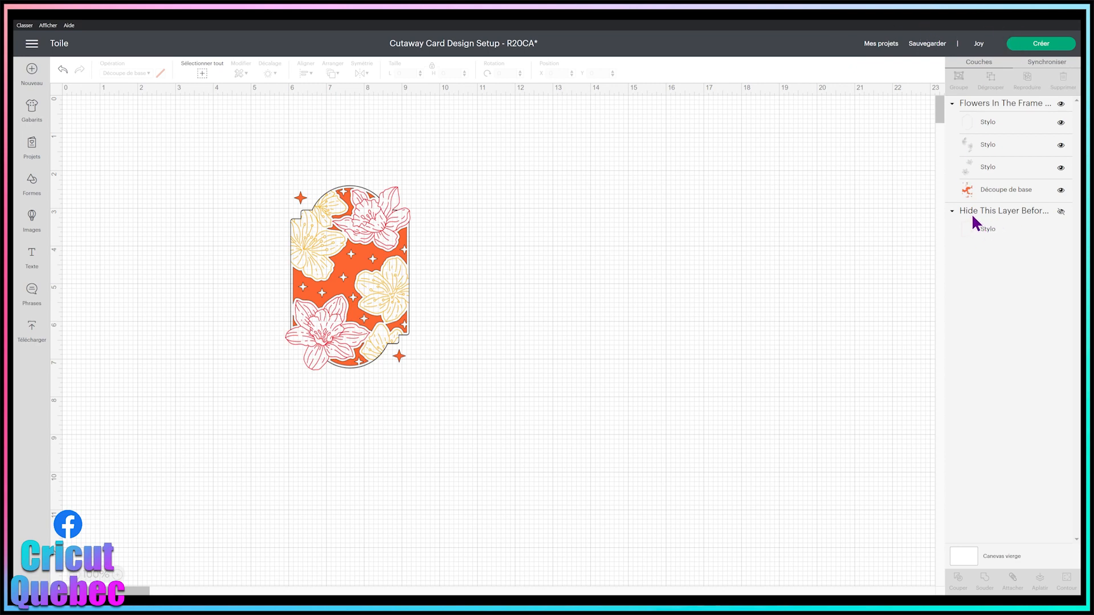
left_click(1041, 51)
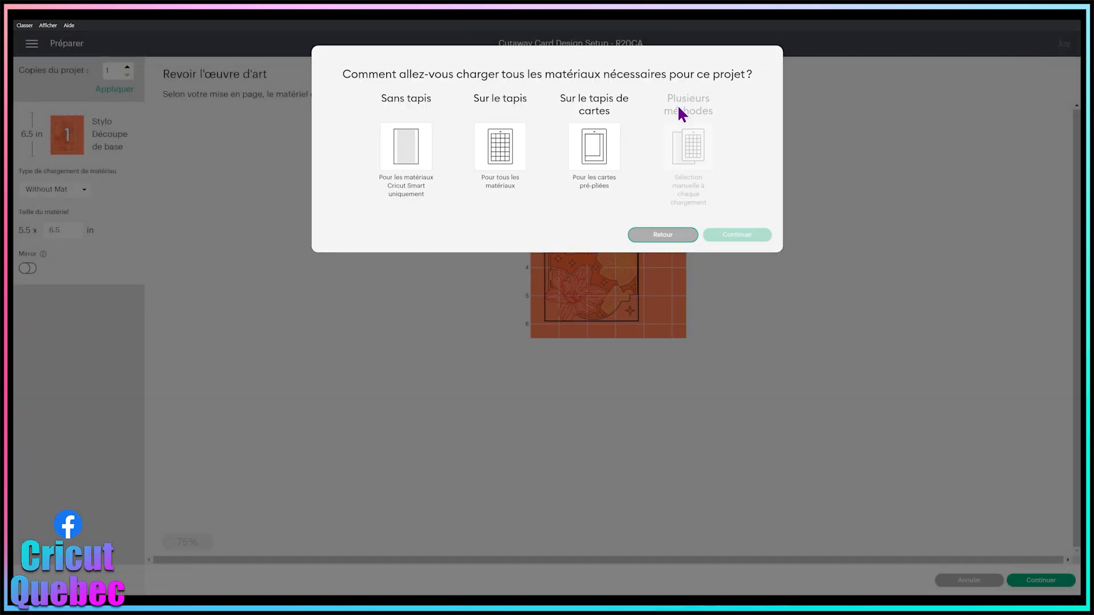
left_click(612, 159)
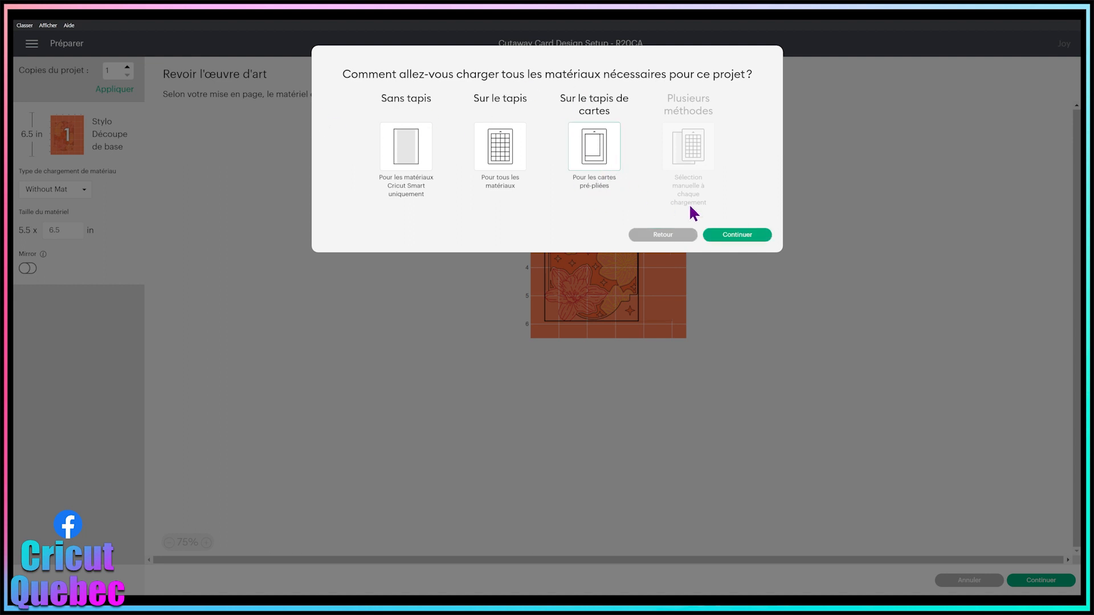
left_click(738, 235)
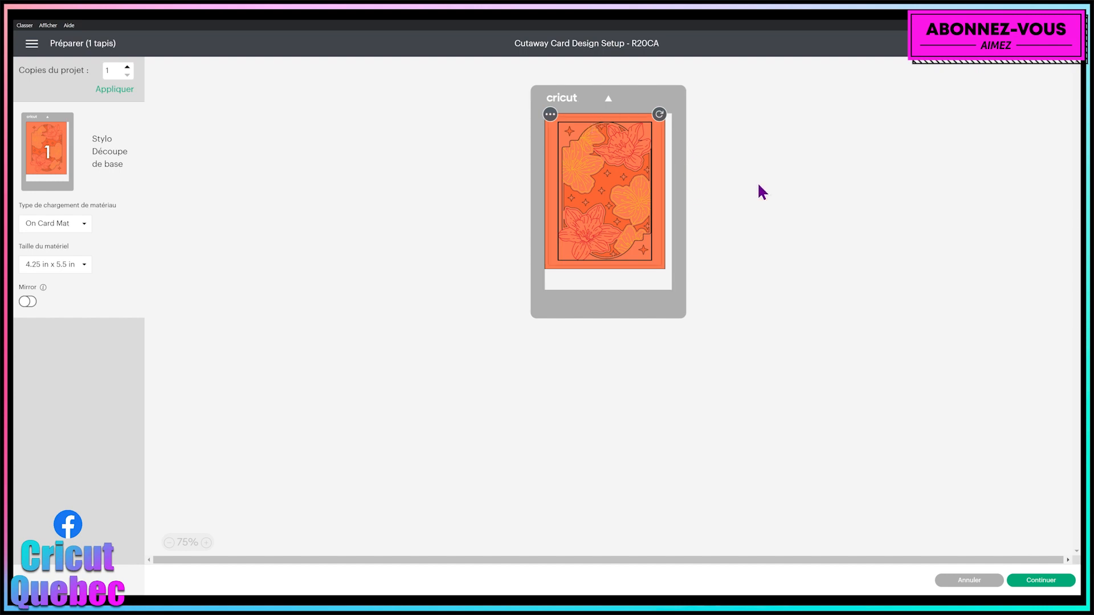
left_click(1042, 581)
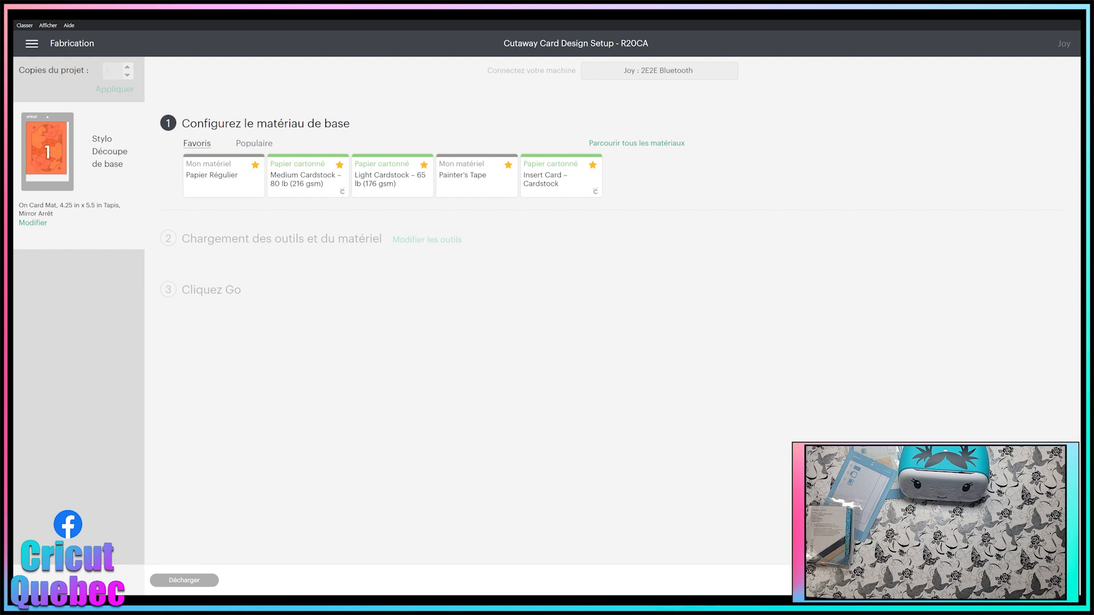
Step: Set the base material to Carte prédécoupée (Cutaway Card + Backer) from the Papier cartonné category
left_click(641, 142)
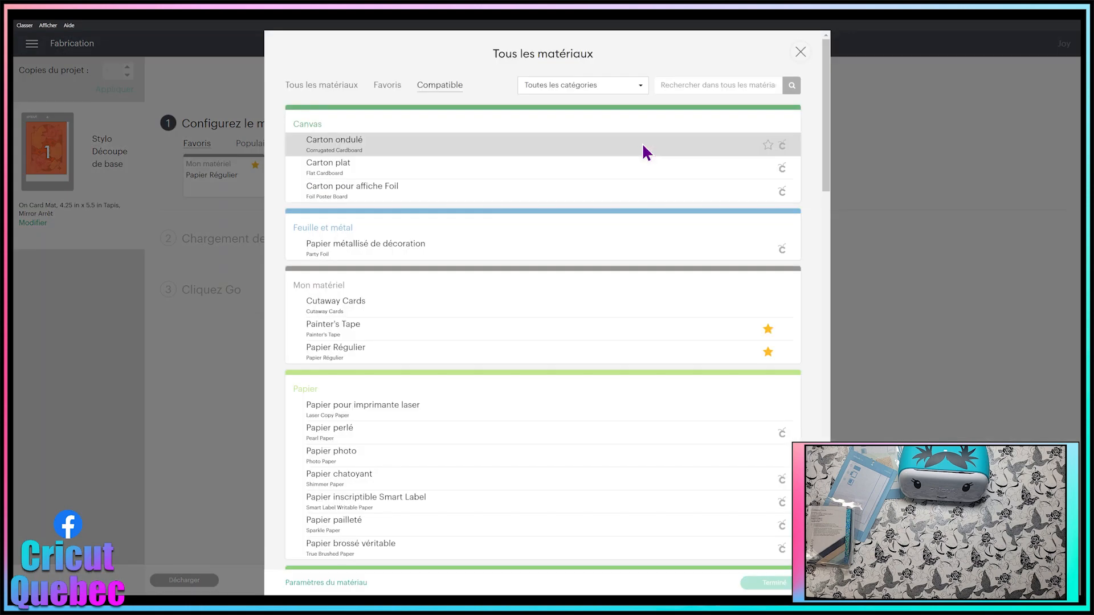
left_click(592, 88)
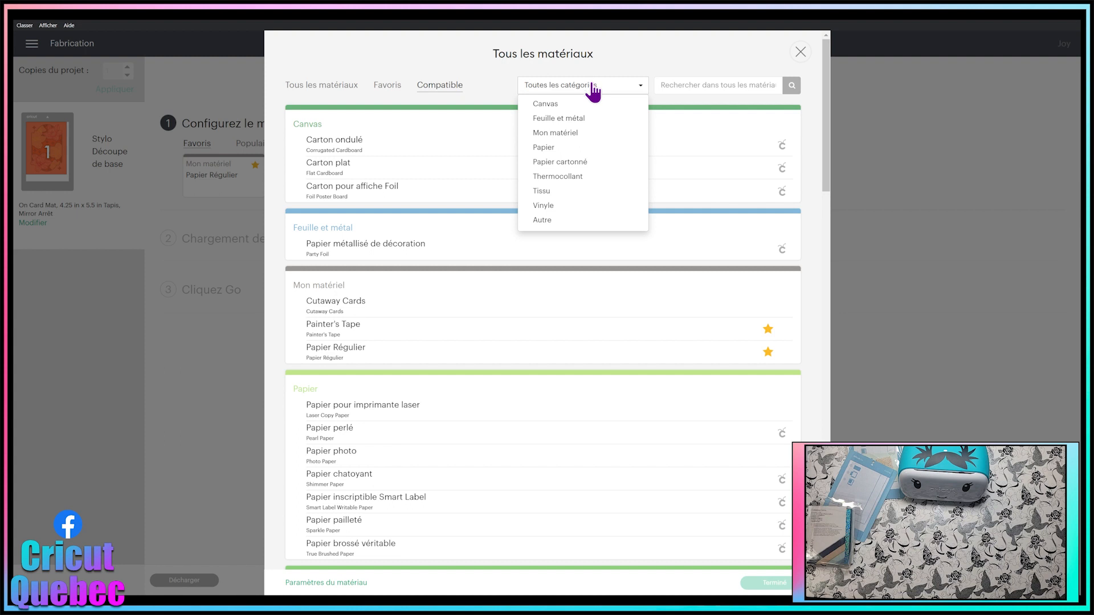
left_click(577, 162)
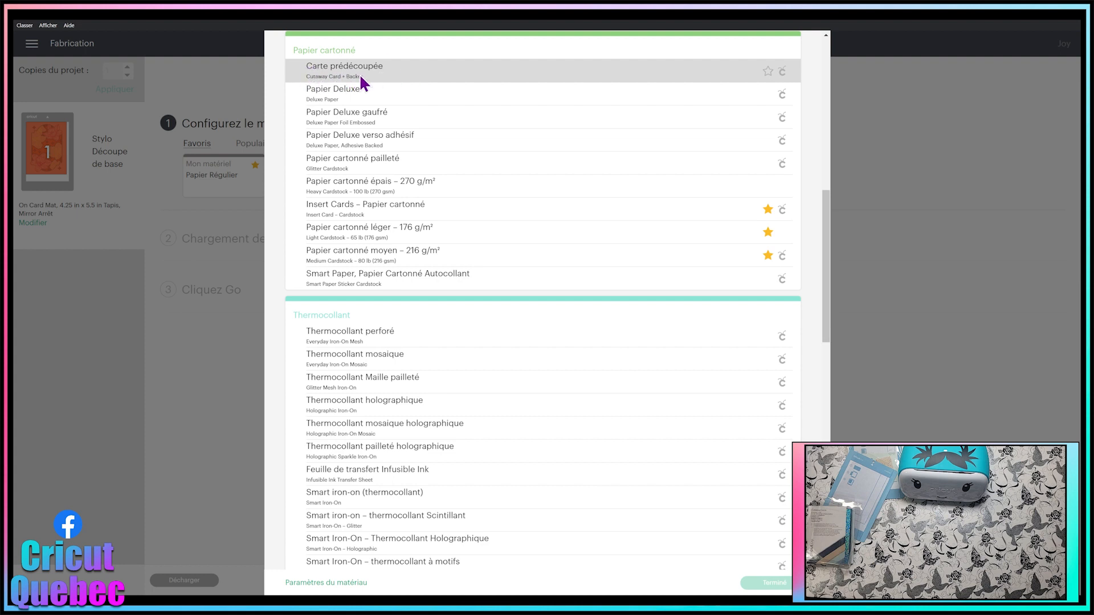
left_click(379, 81)
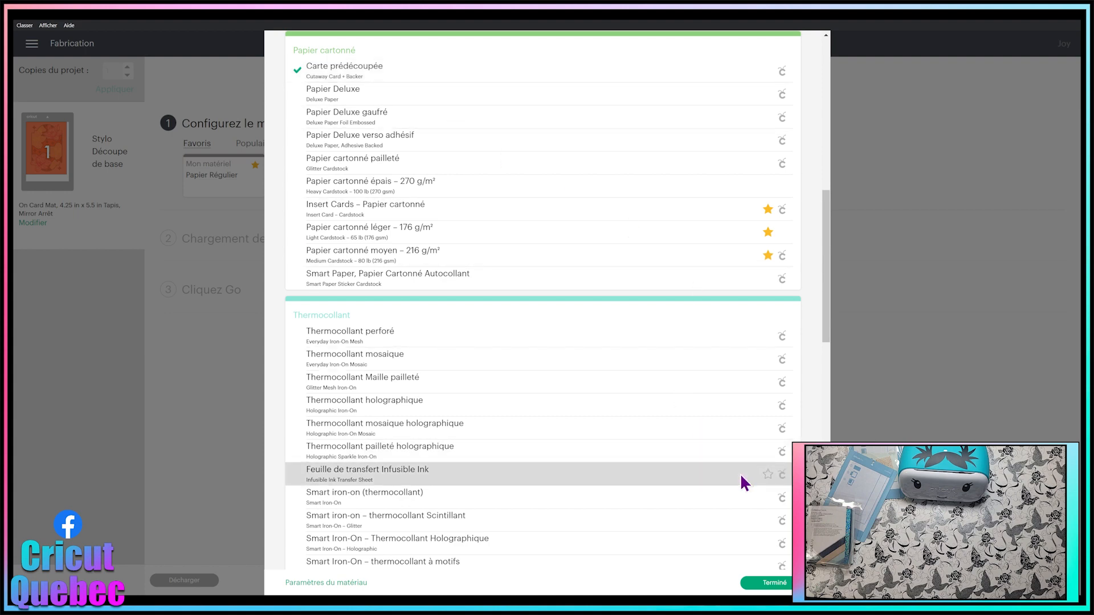
left_click(776, 587)
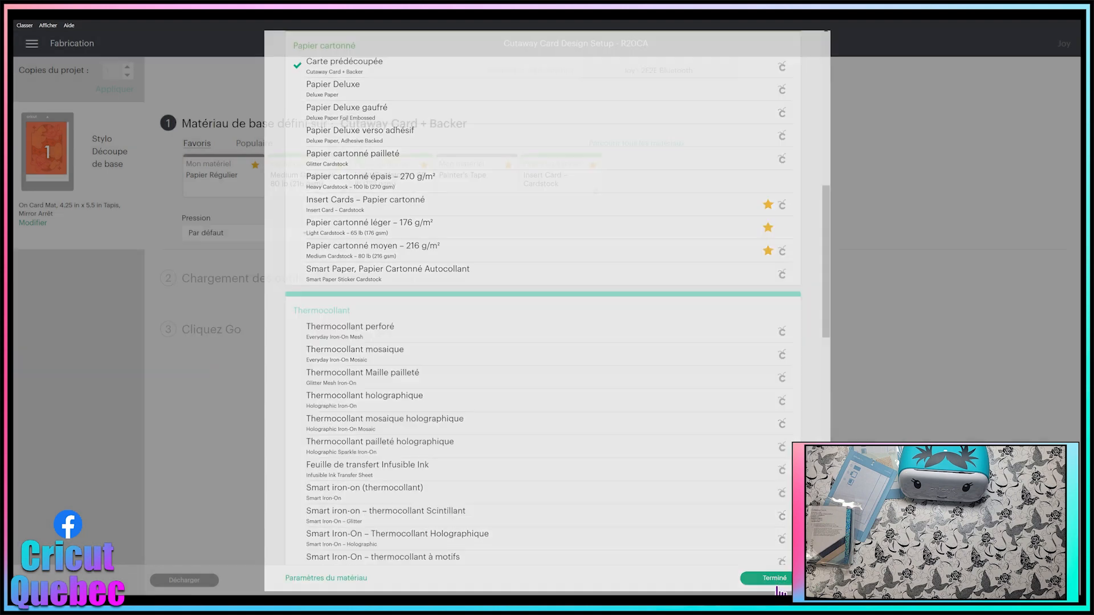